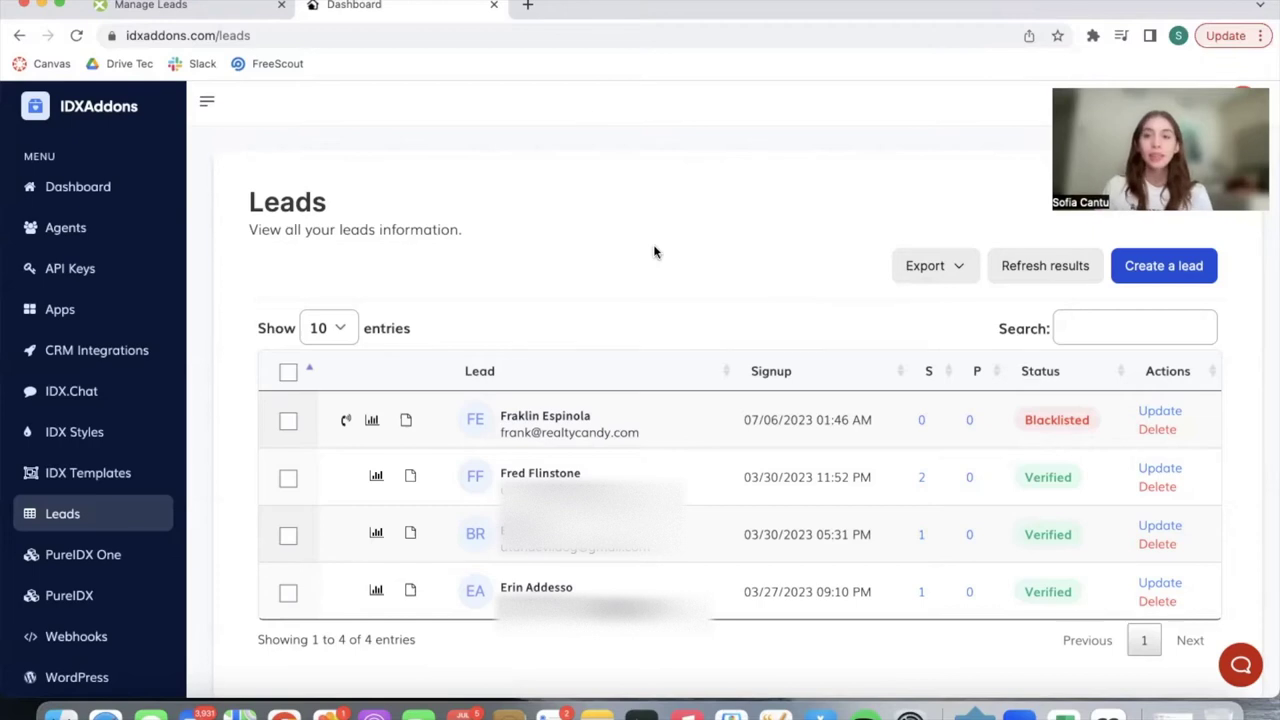
- Check IDX Broker's leads page, then view the IDXAddons lead export options without exporting
click(222, 8)
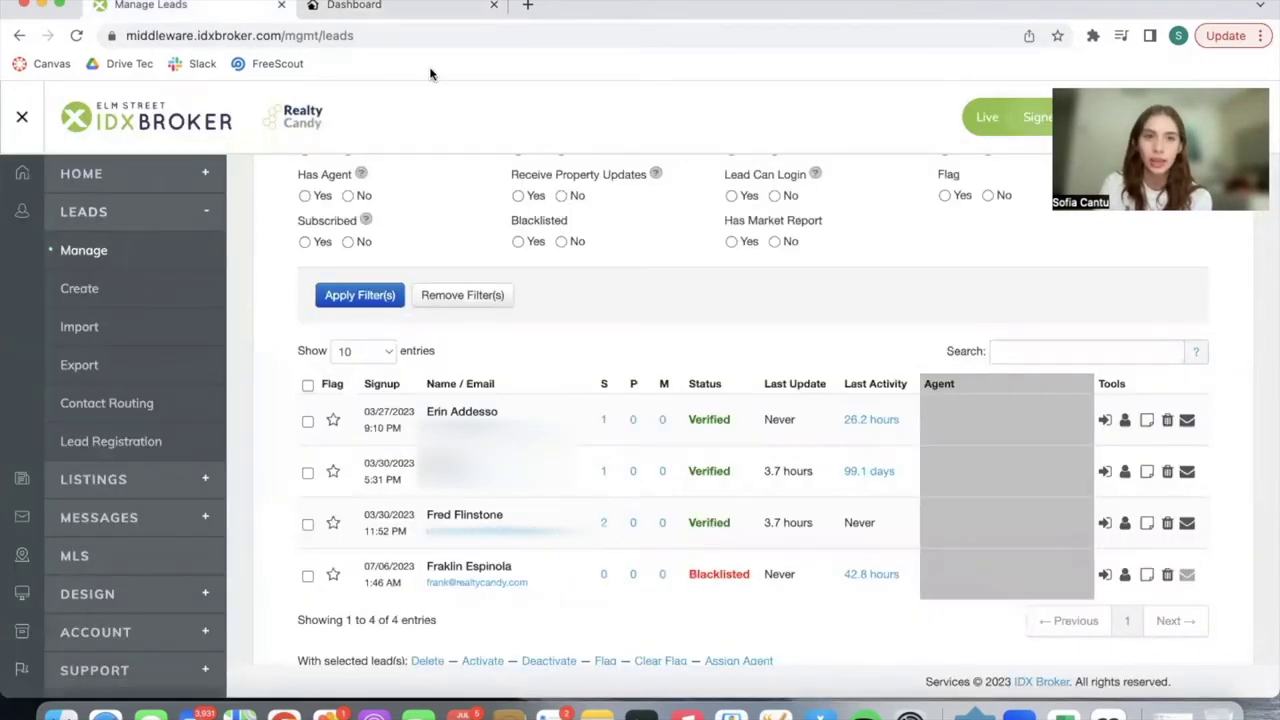
click(392, 6)
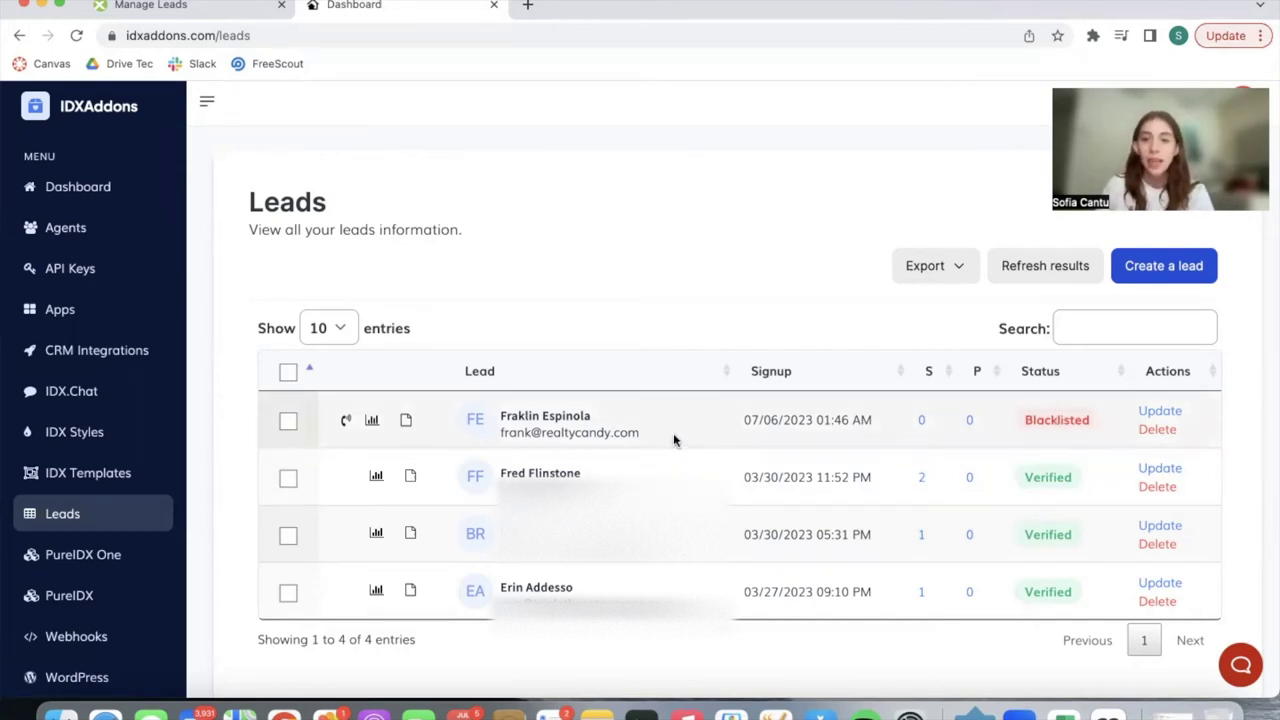
click(955, 266)
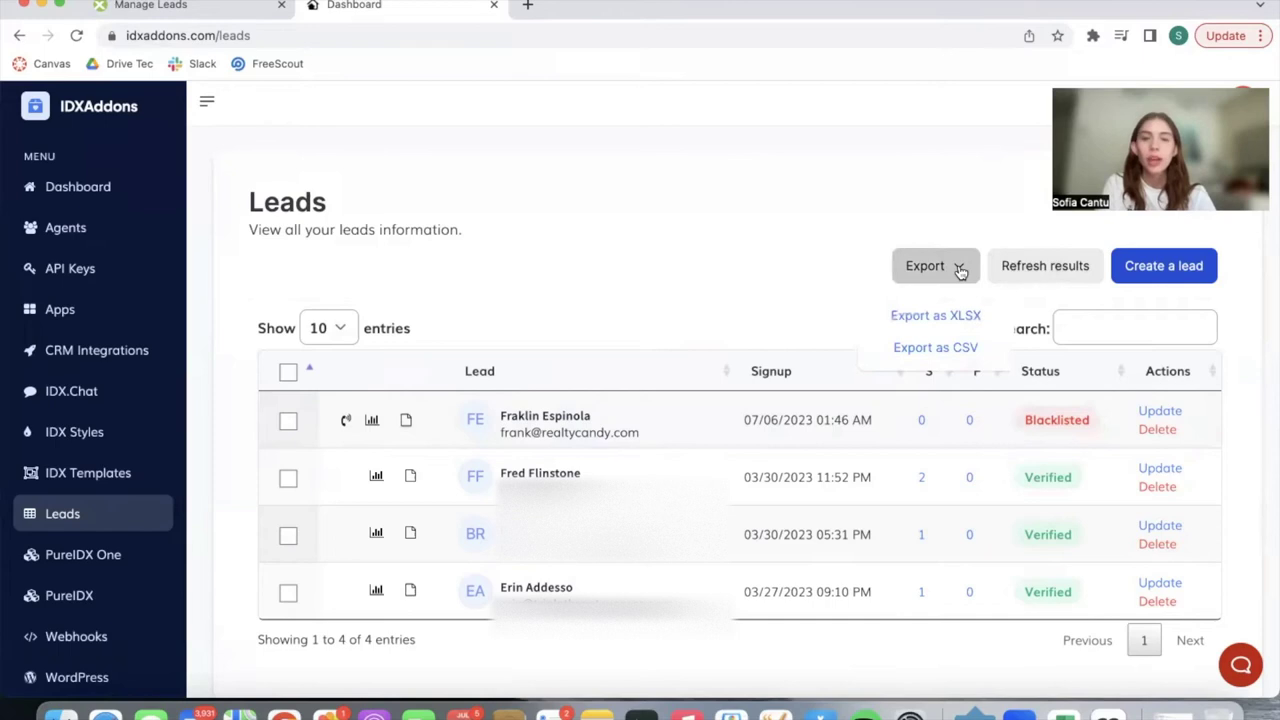
click(941, 348)
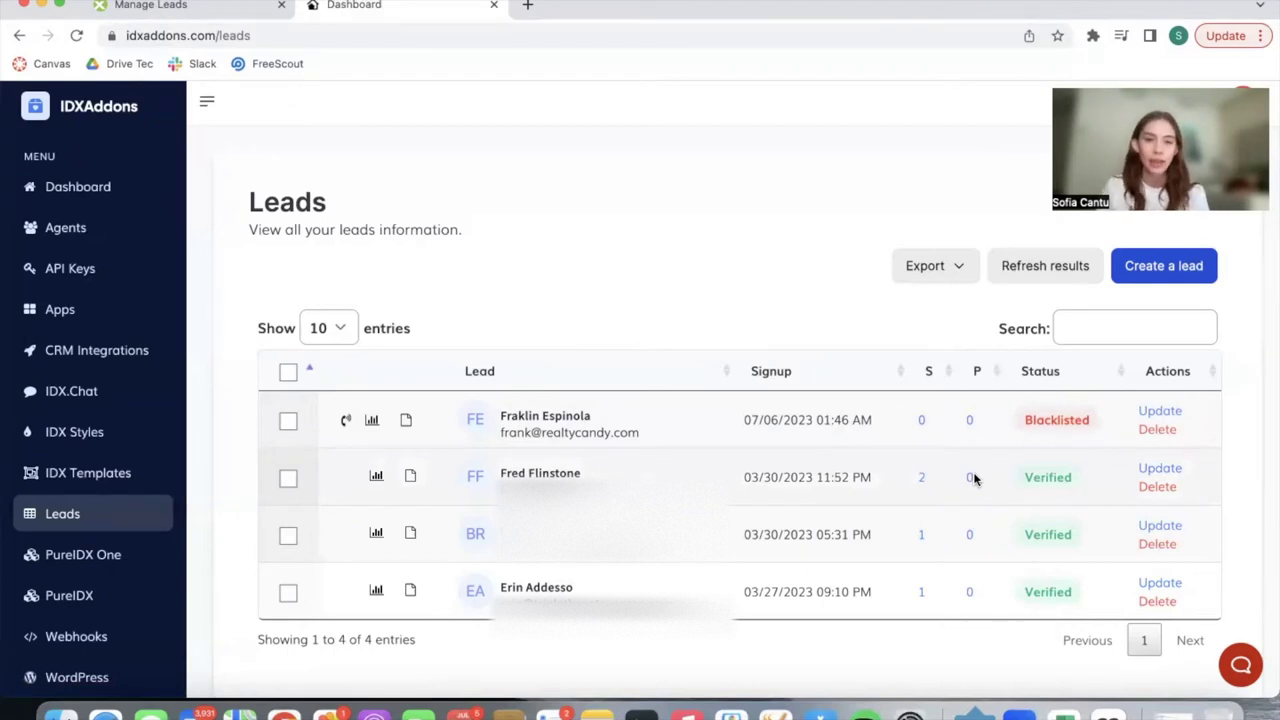
- Open the two-search lead's newest saved search results on NJ Property Experts, showing 330 listings
click(924, 480)
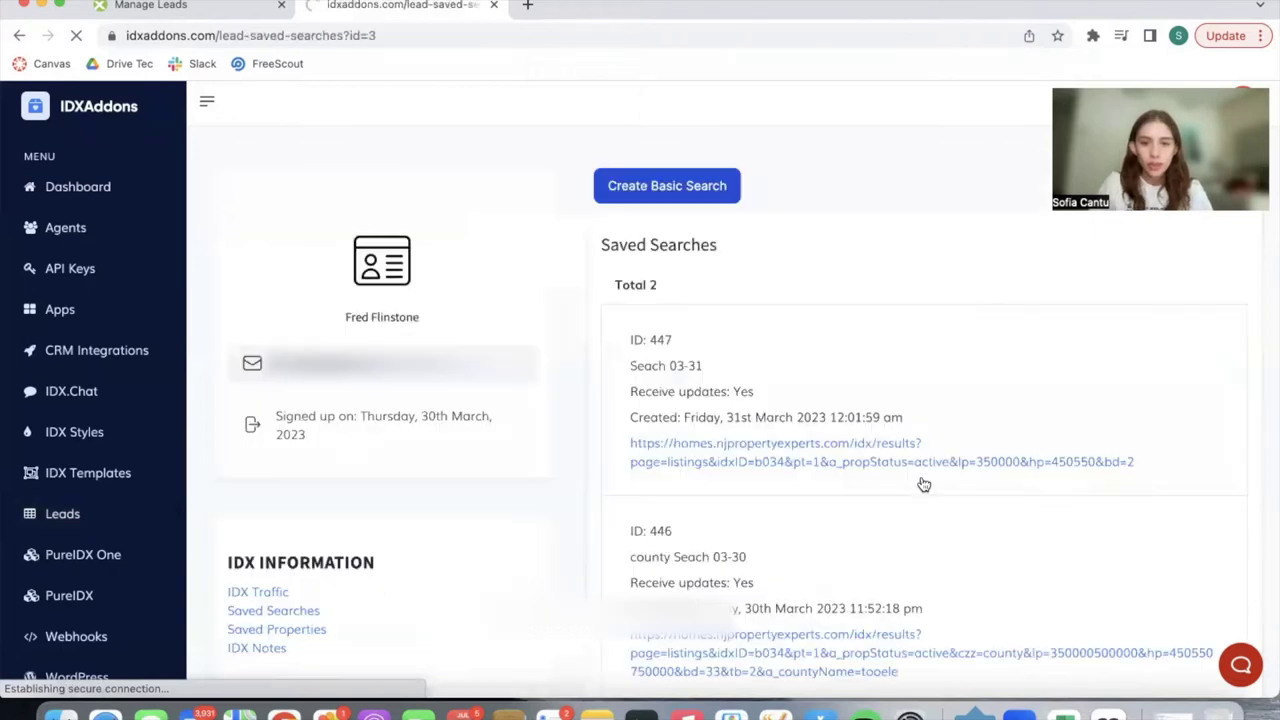
scroll(924, 484, down, 1)
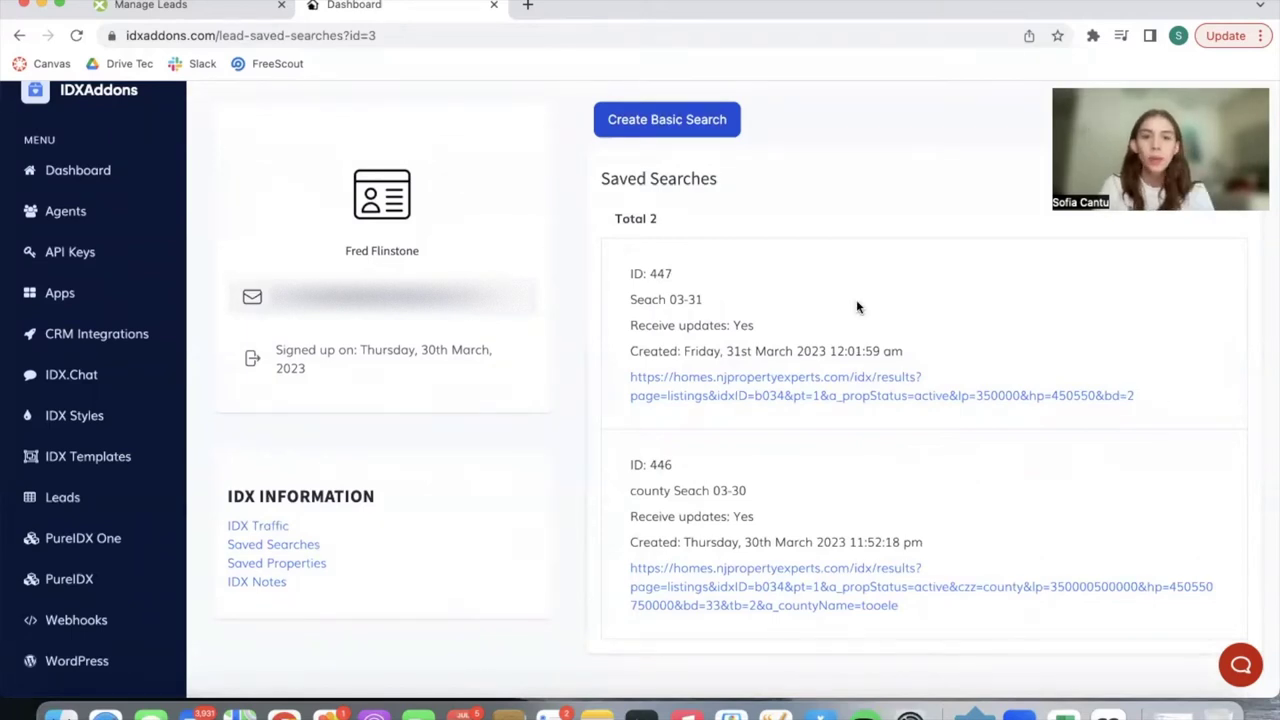
click(766, 393)
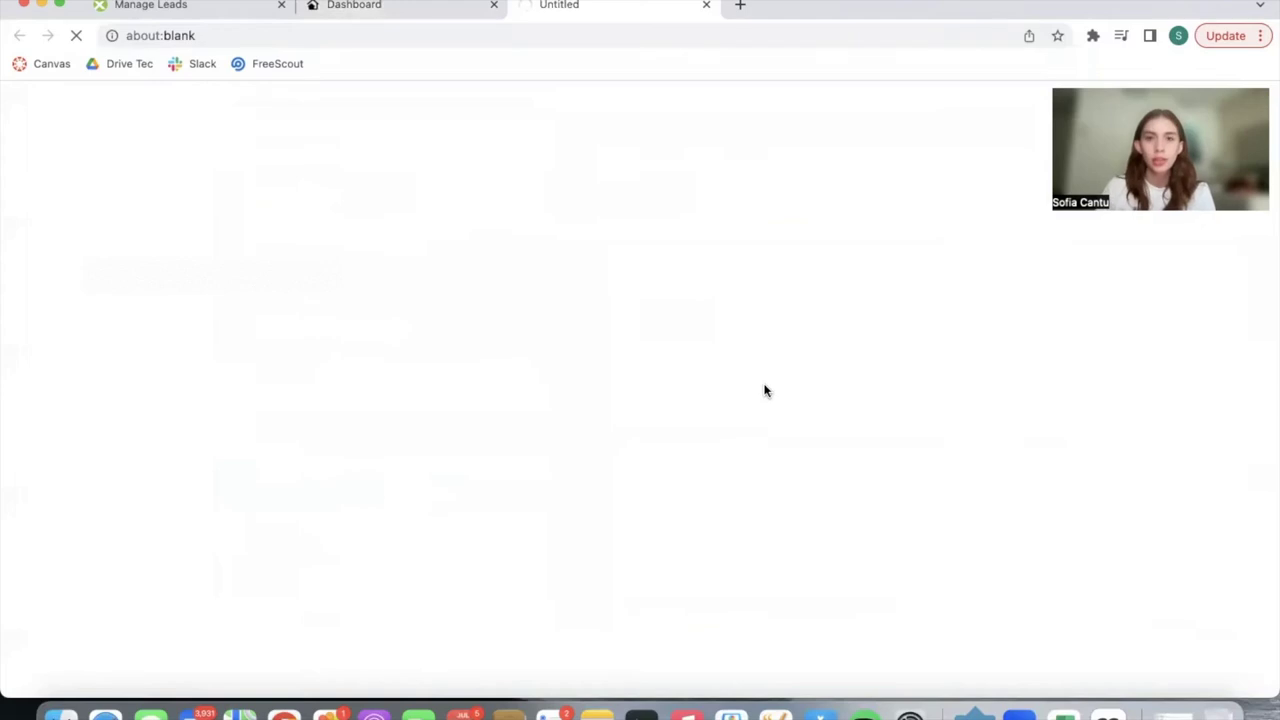
scroll(766, 514, down, 8)
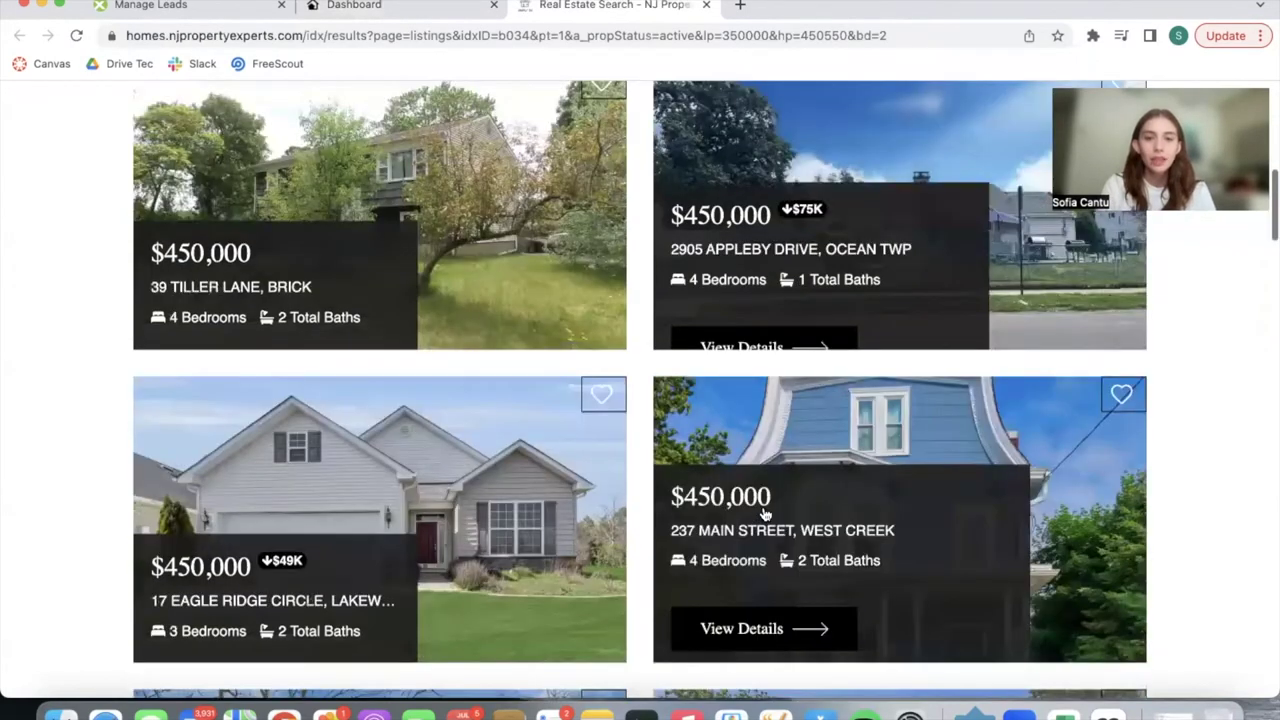
scroll(766, 514, up, 10)
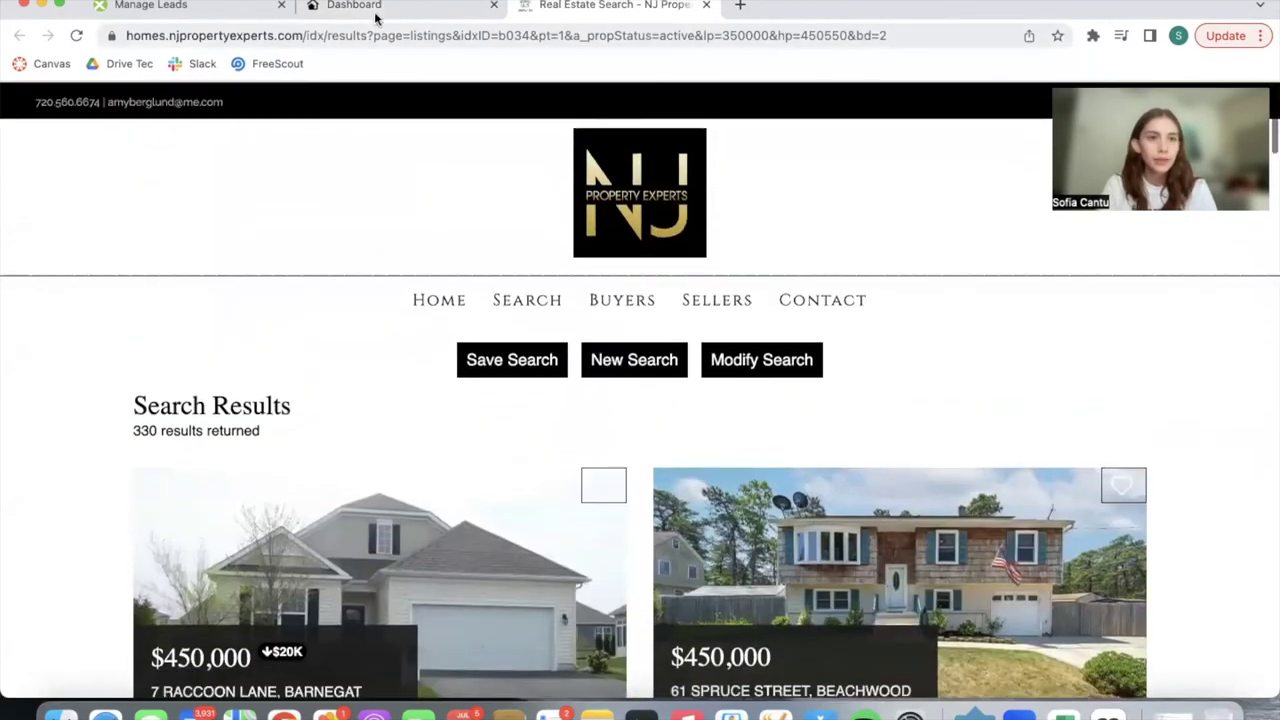
- Back on the lead profile, check its IDX traffic, saved searches and saved properties
click(371, 12)
click(276, 527)
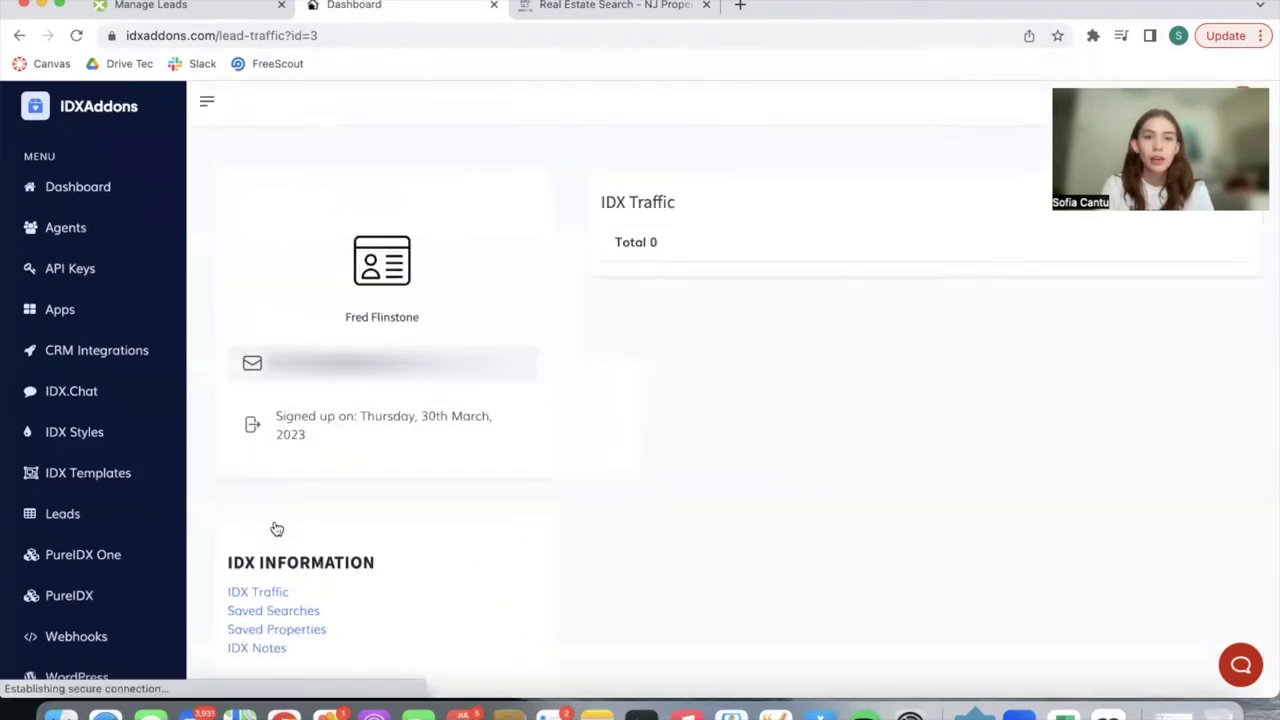
scroll(410, 531, down, 1)
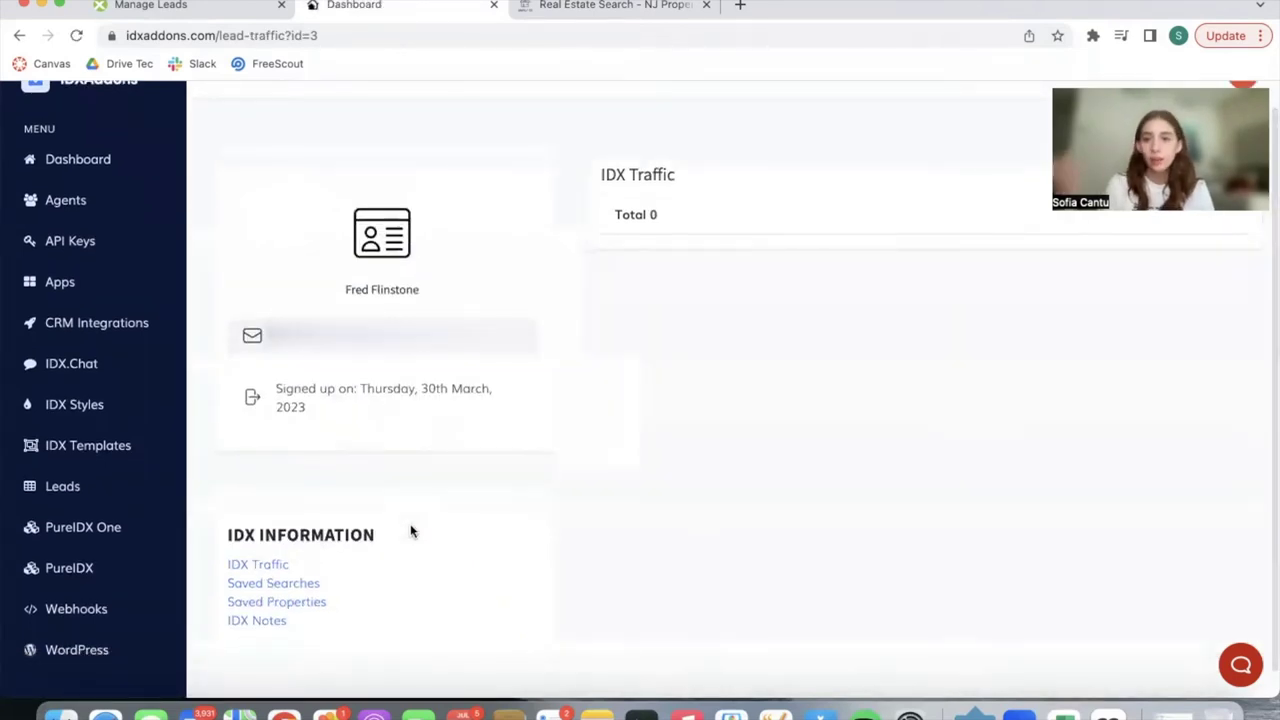
click(293, 582)
click(289, 628)
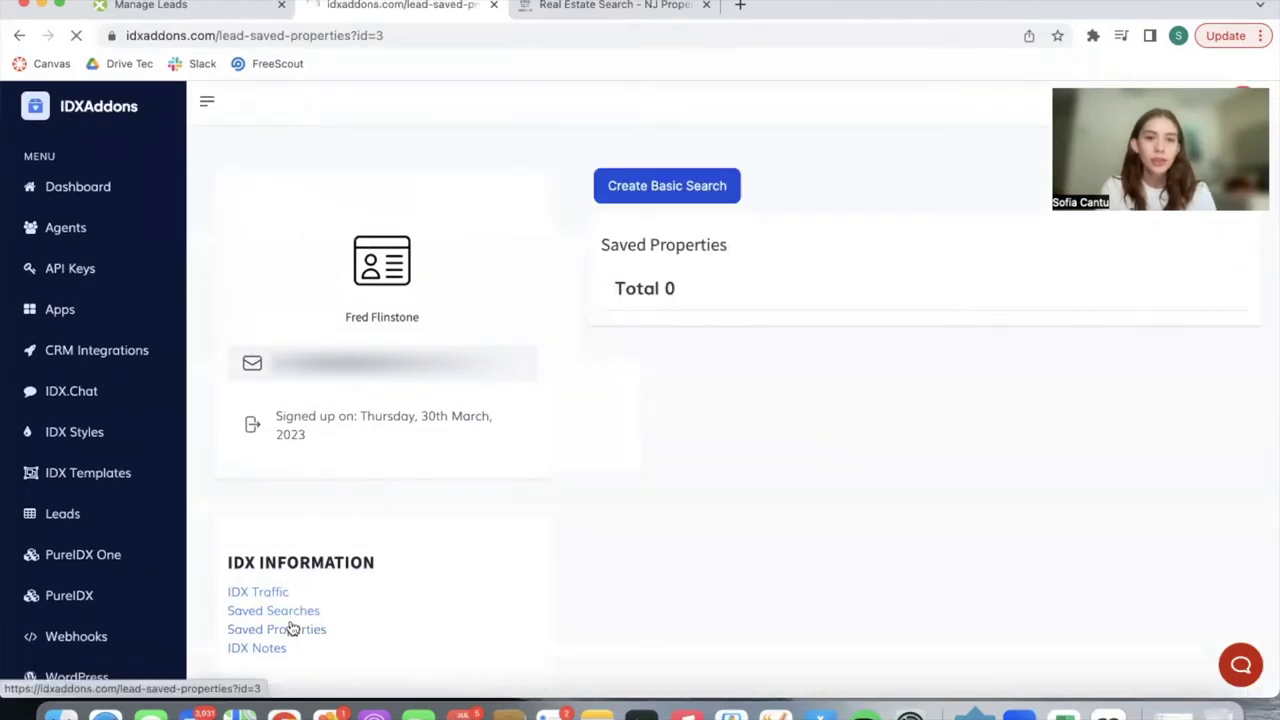
- Read the lead's IDX Notes, with 3 signup notes, then return to the Leads list
click(278, 649)
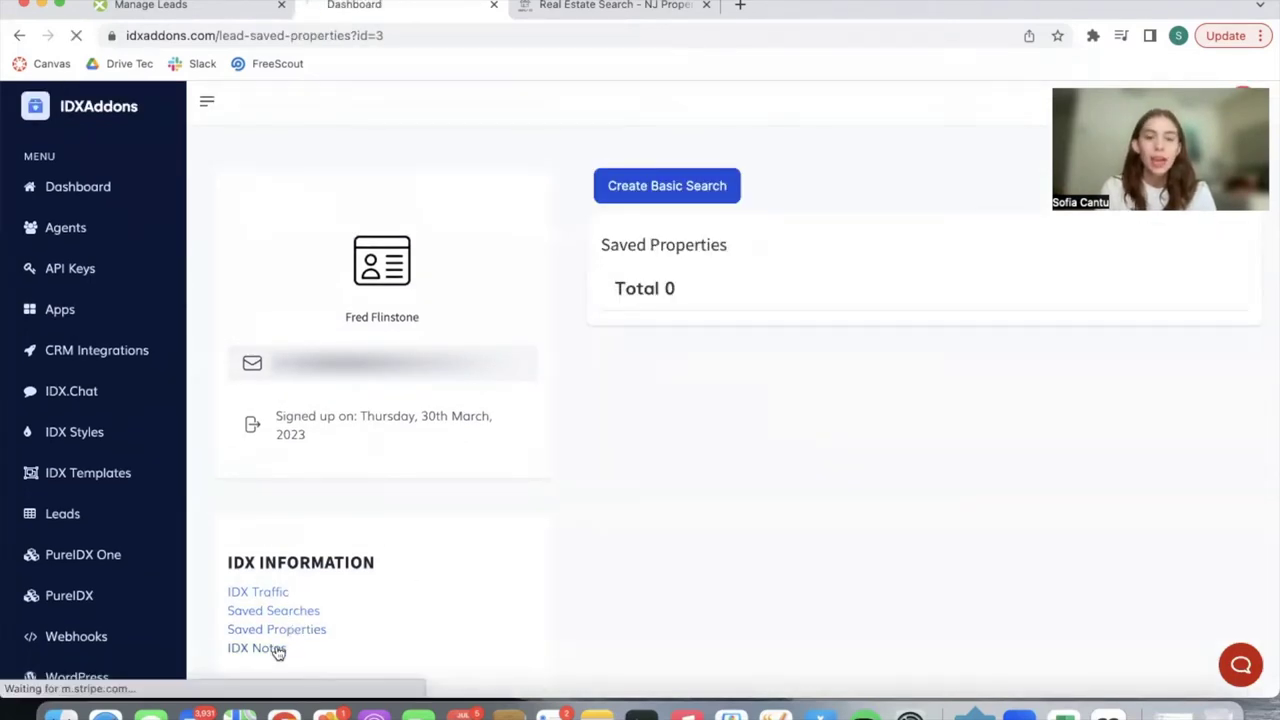
scroll(652, 562, down, 10)
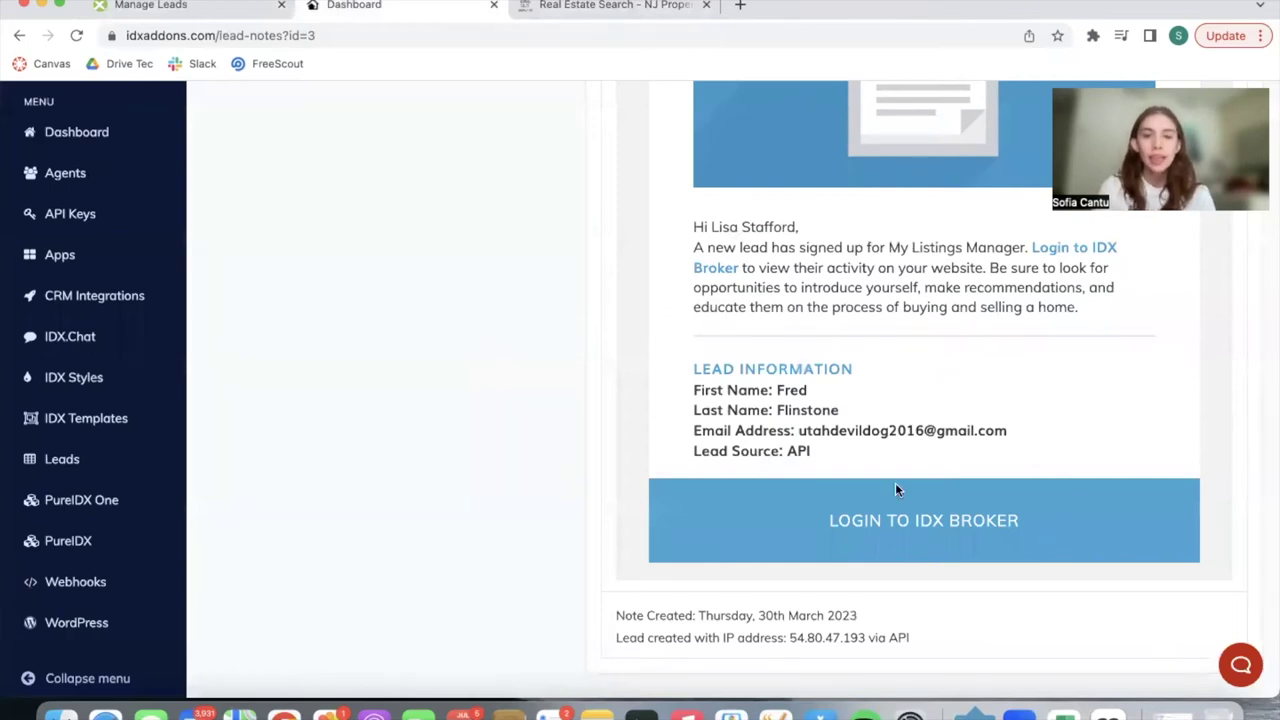
scroll(895, 482, up, 8)
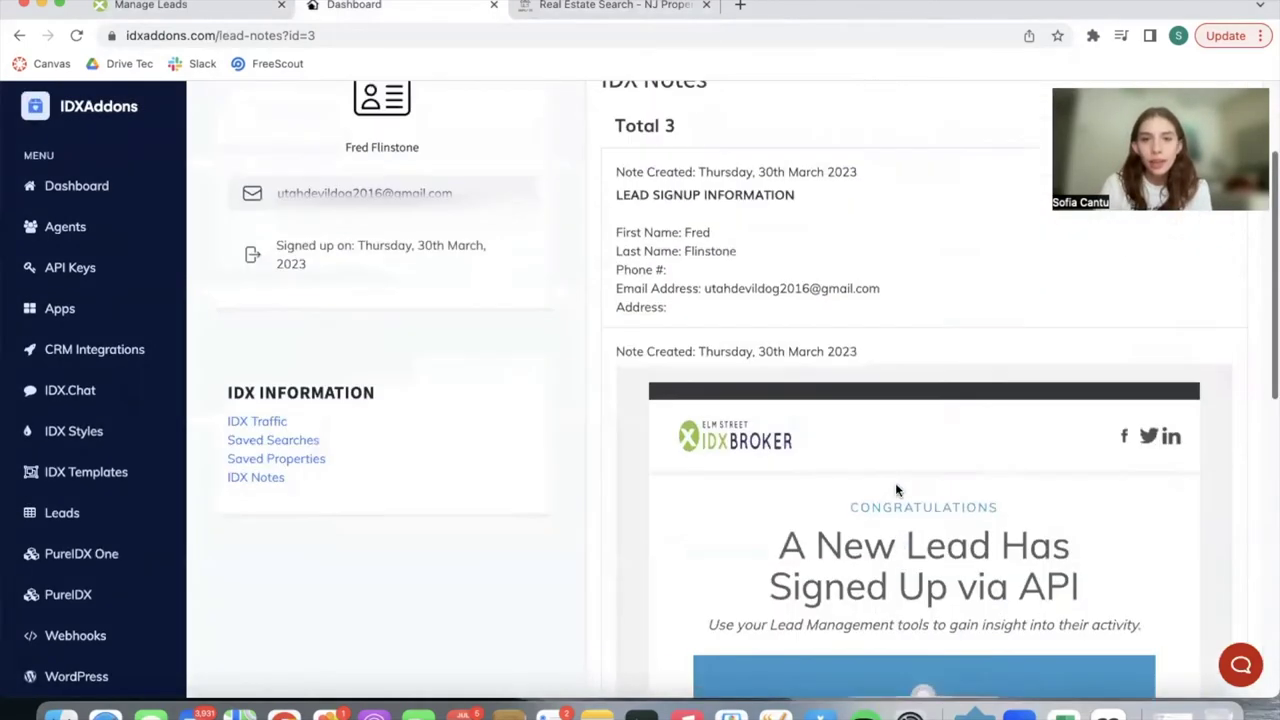
scroll(895, 482, up, 1)
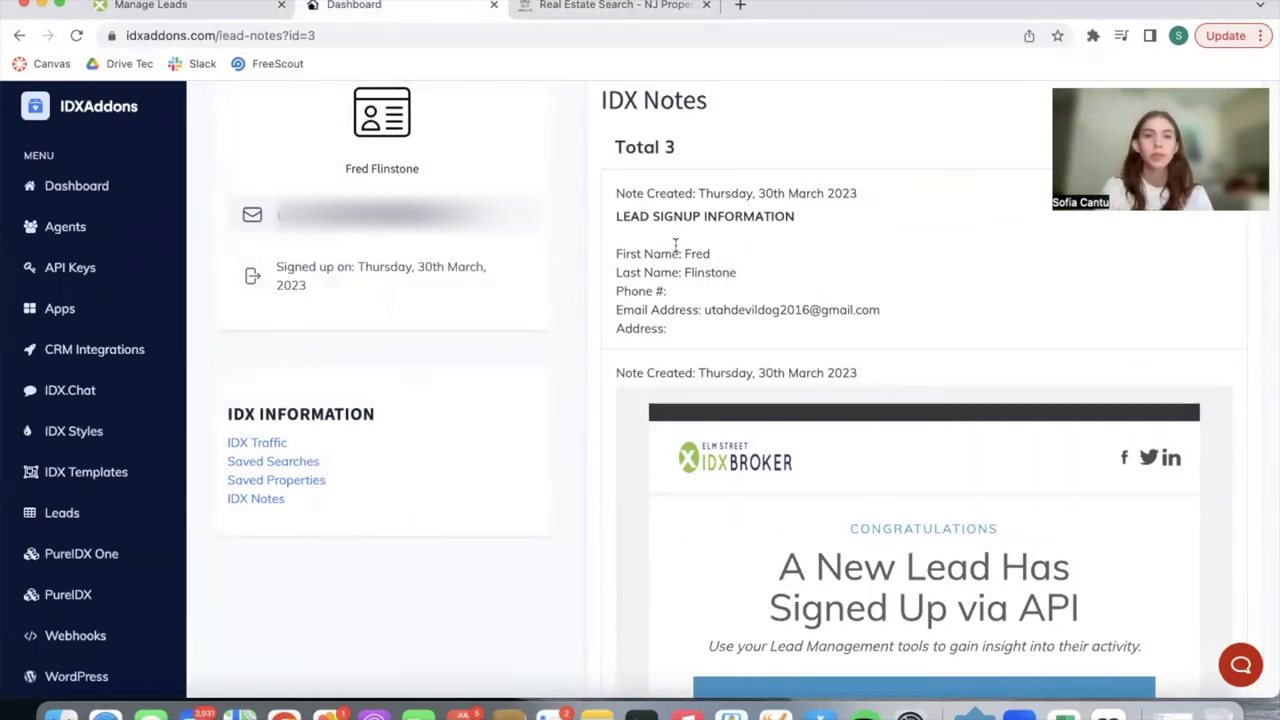
scroll(714, 377, up, 3)
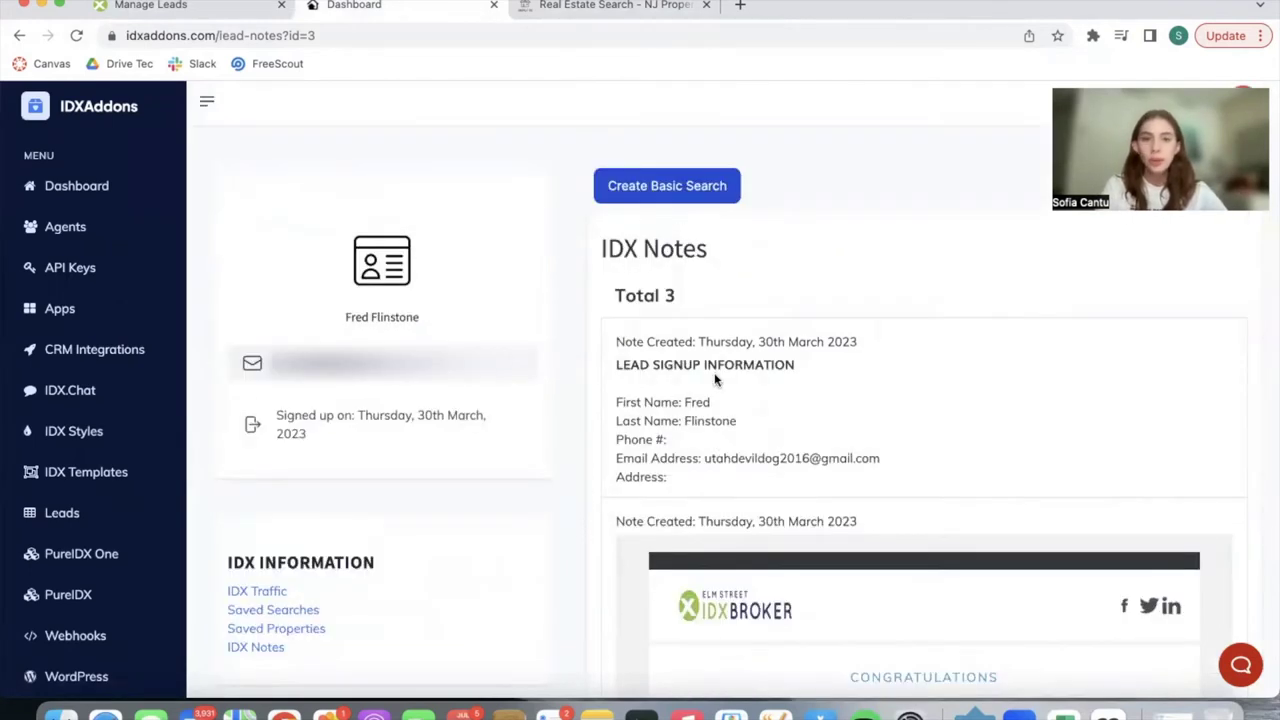
key(super+bracketleft)
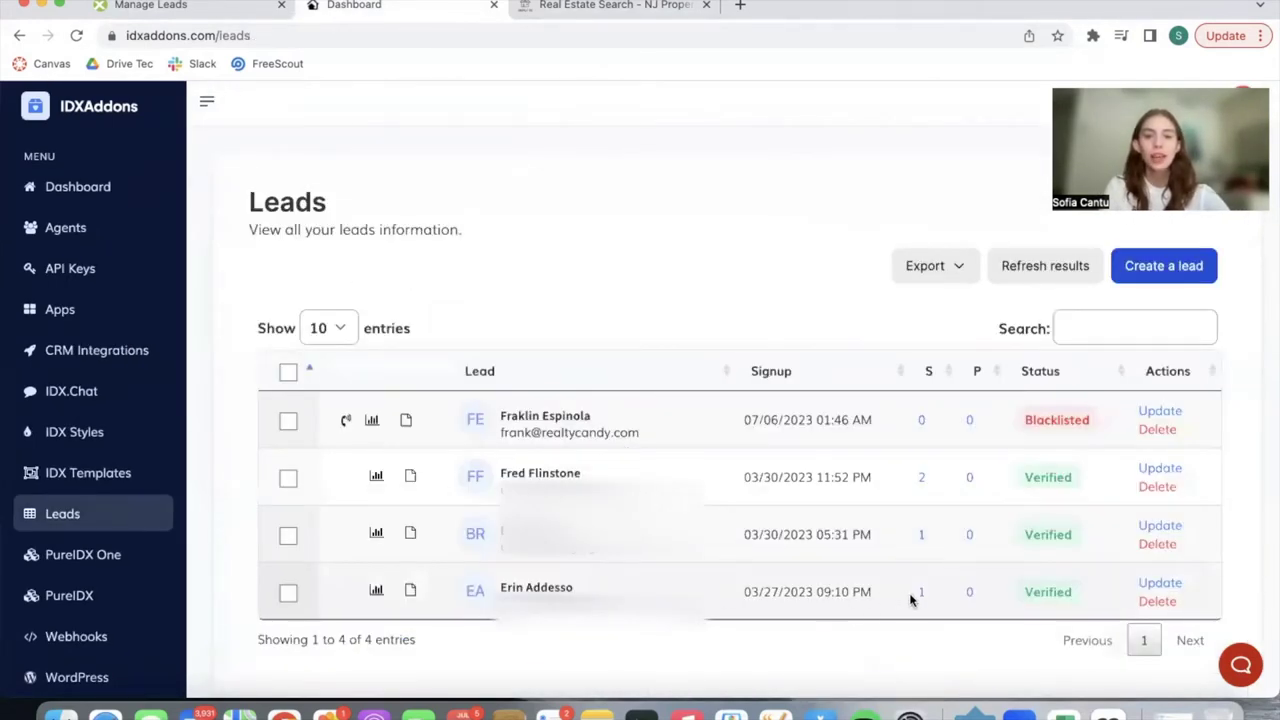
- Check the bottom lead's four traffic entries and saved properties, then show its 'county Seach 03-27' search
click(921, 595)
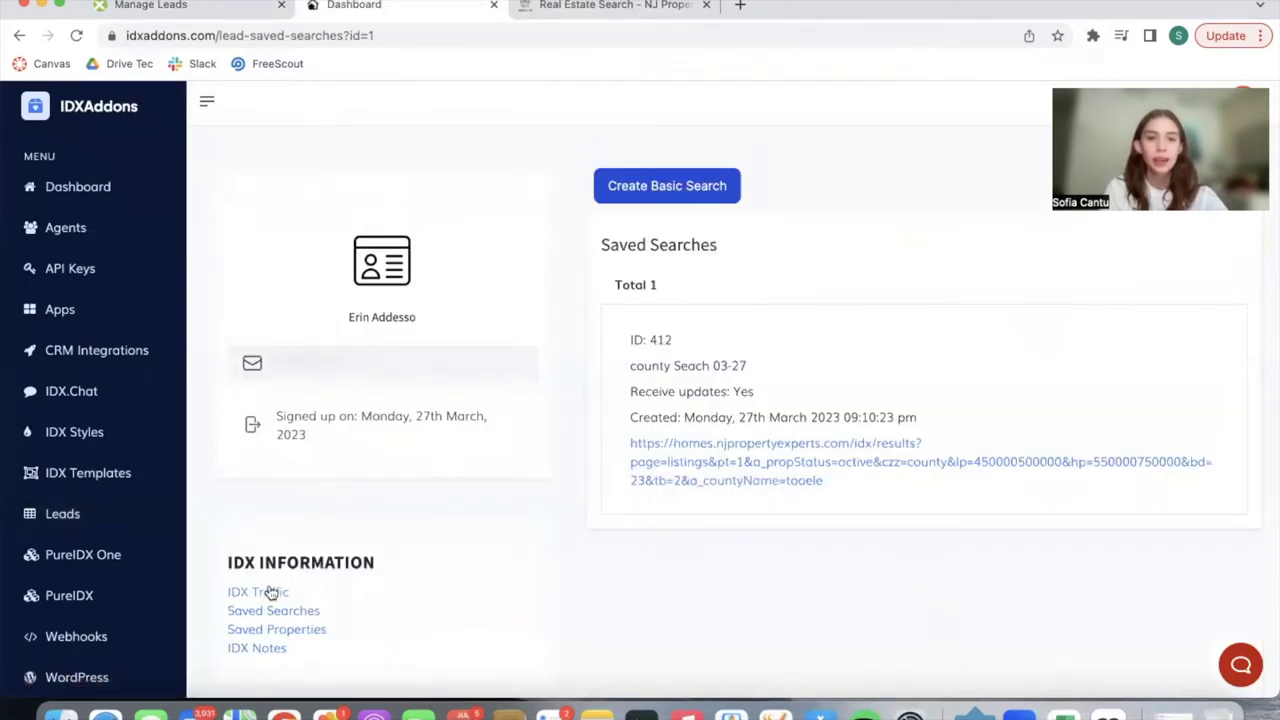
click(270, 593)
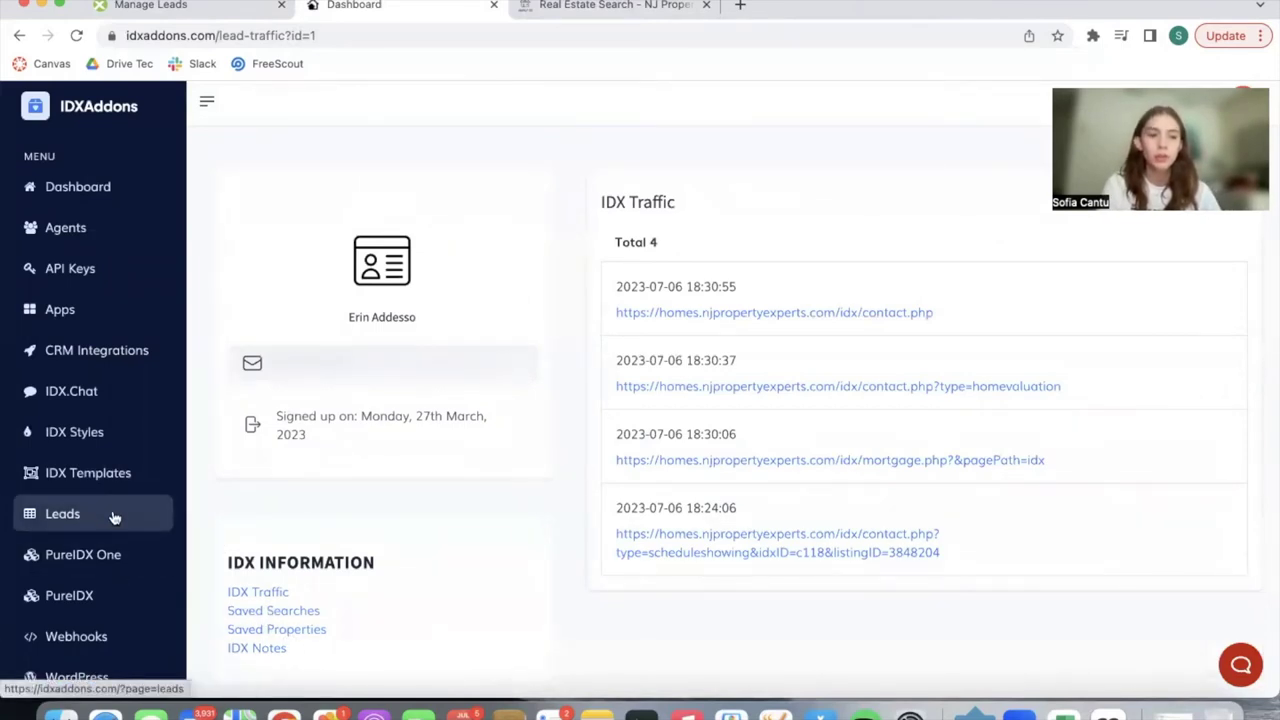
click(287, 633)
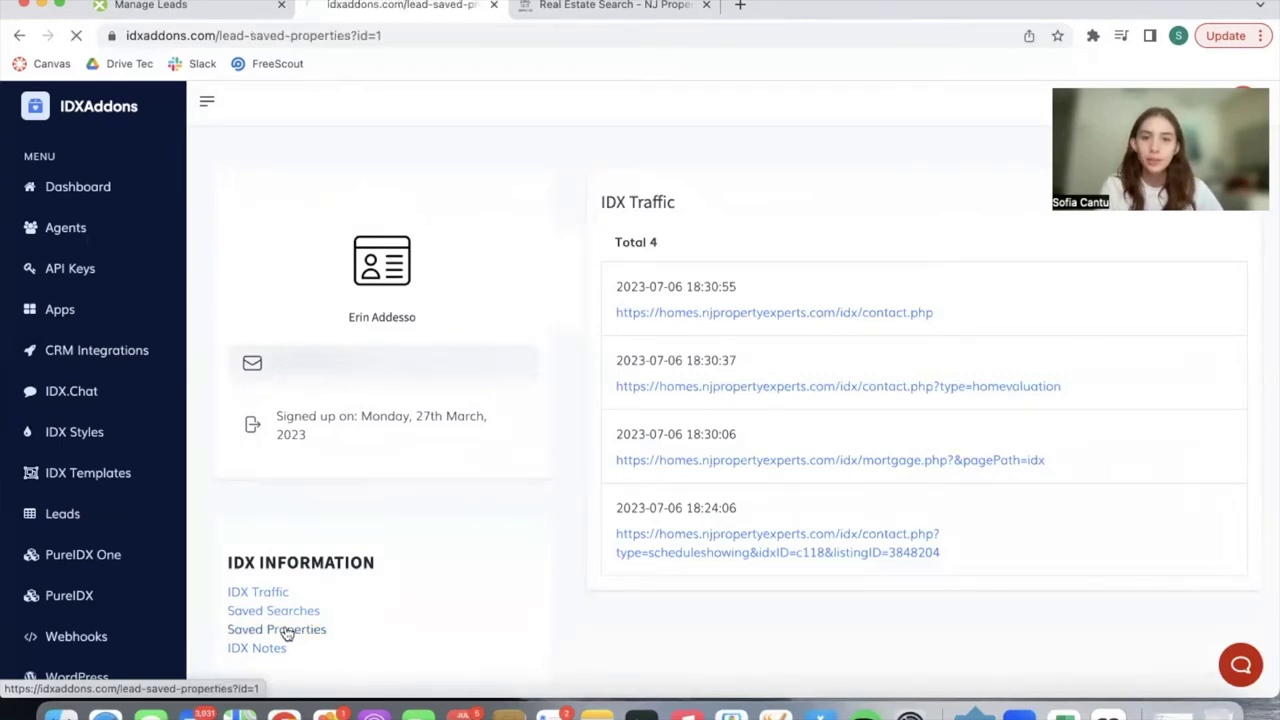
click(277, 611)
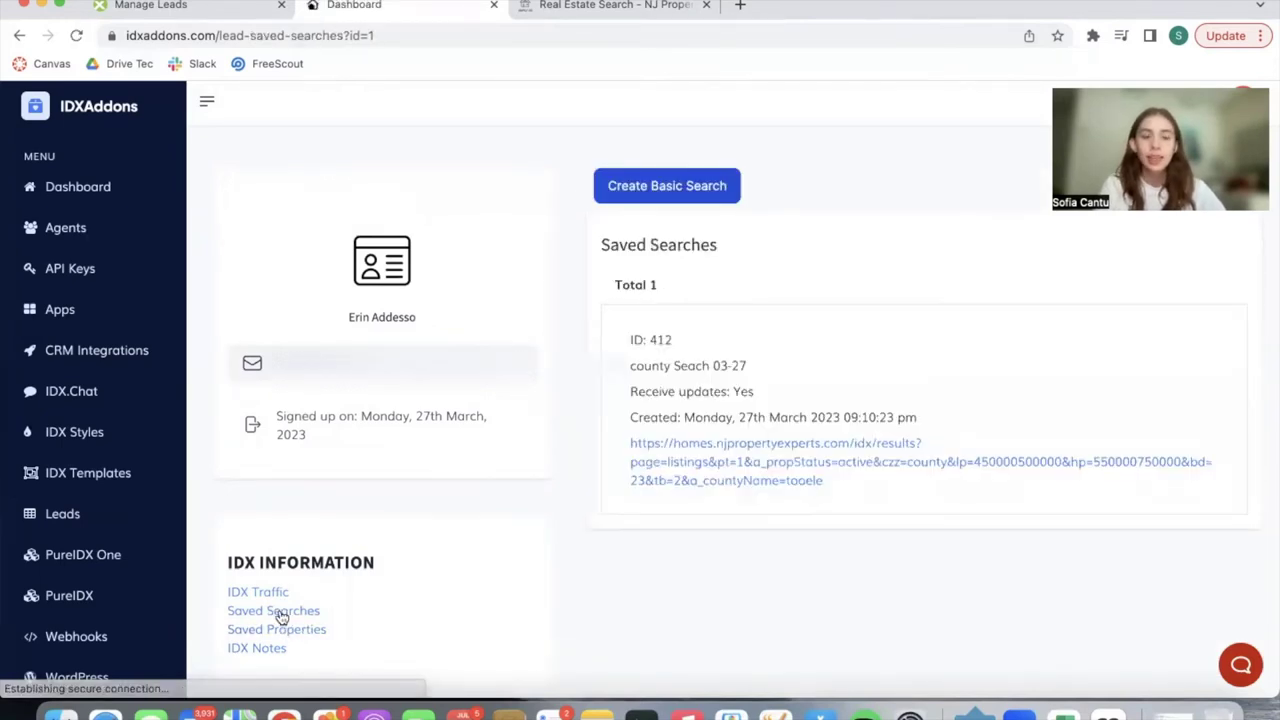
- Start a basic saved search named 'Test' for Residential properties in Allentown, NJ
click(643, 200)
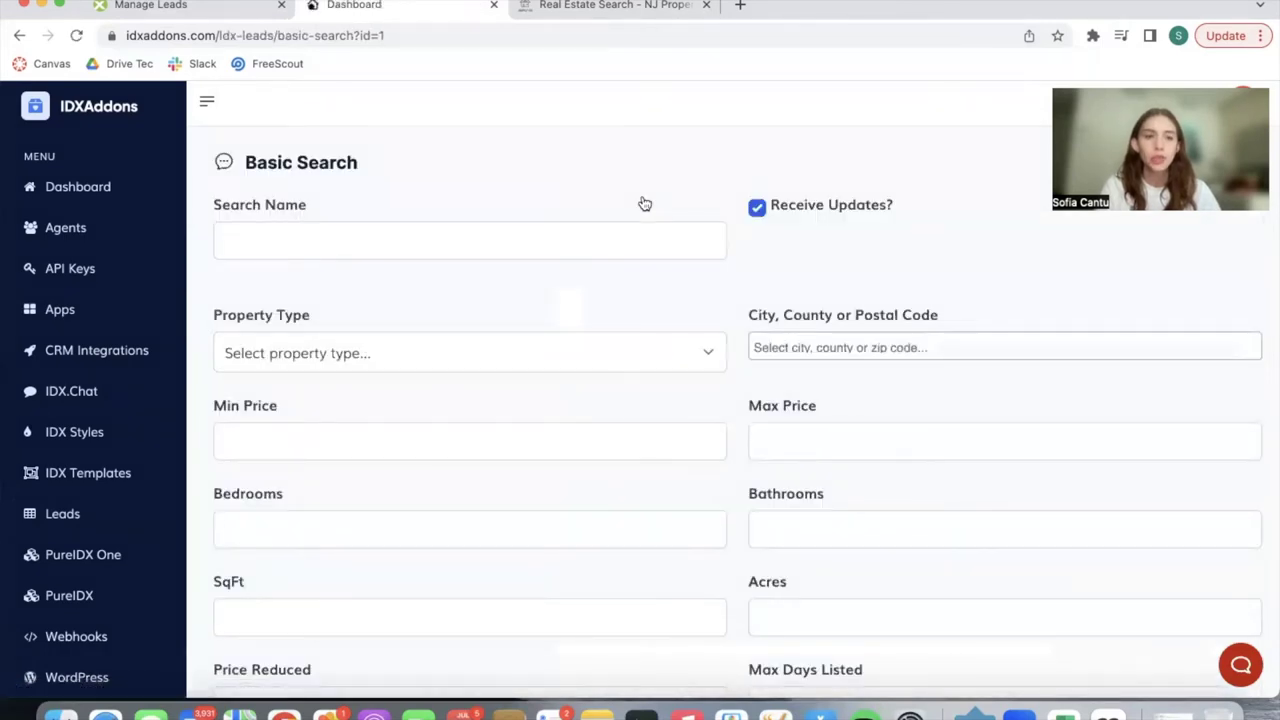
click(511, 248)
text(Test)
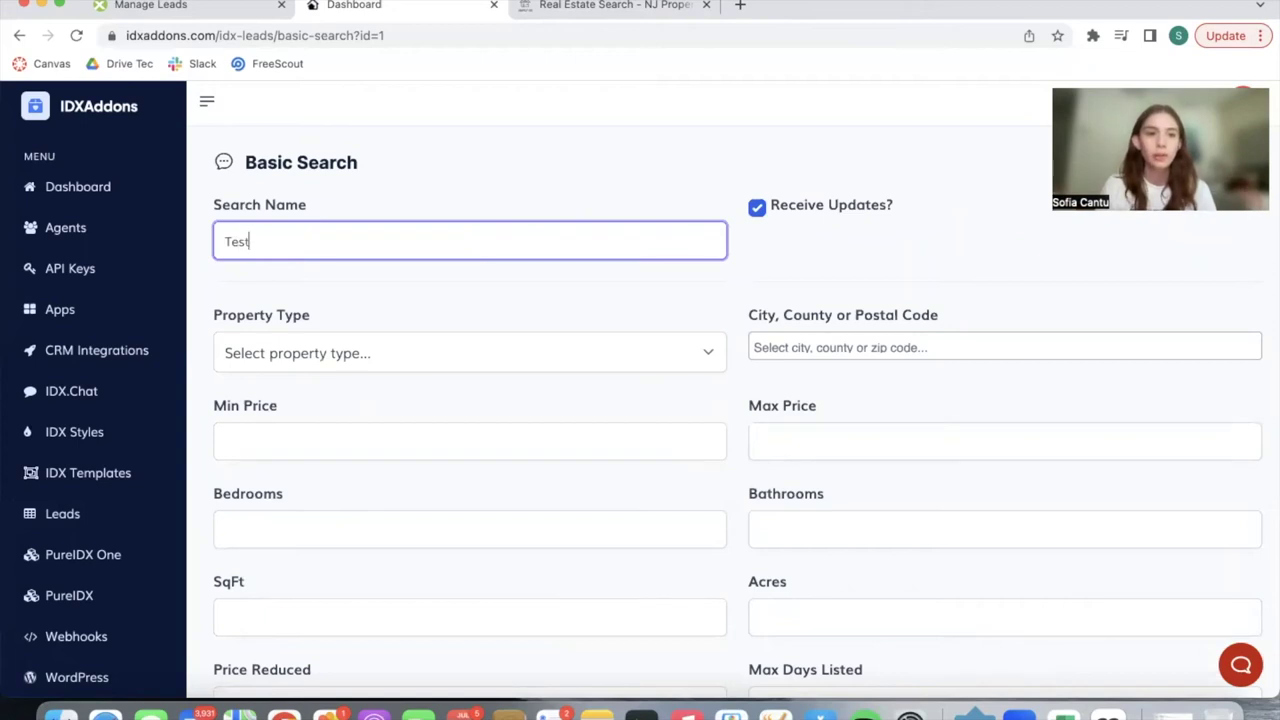
click(483, 353)
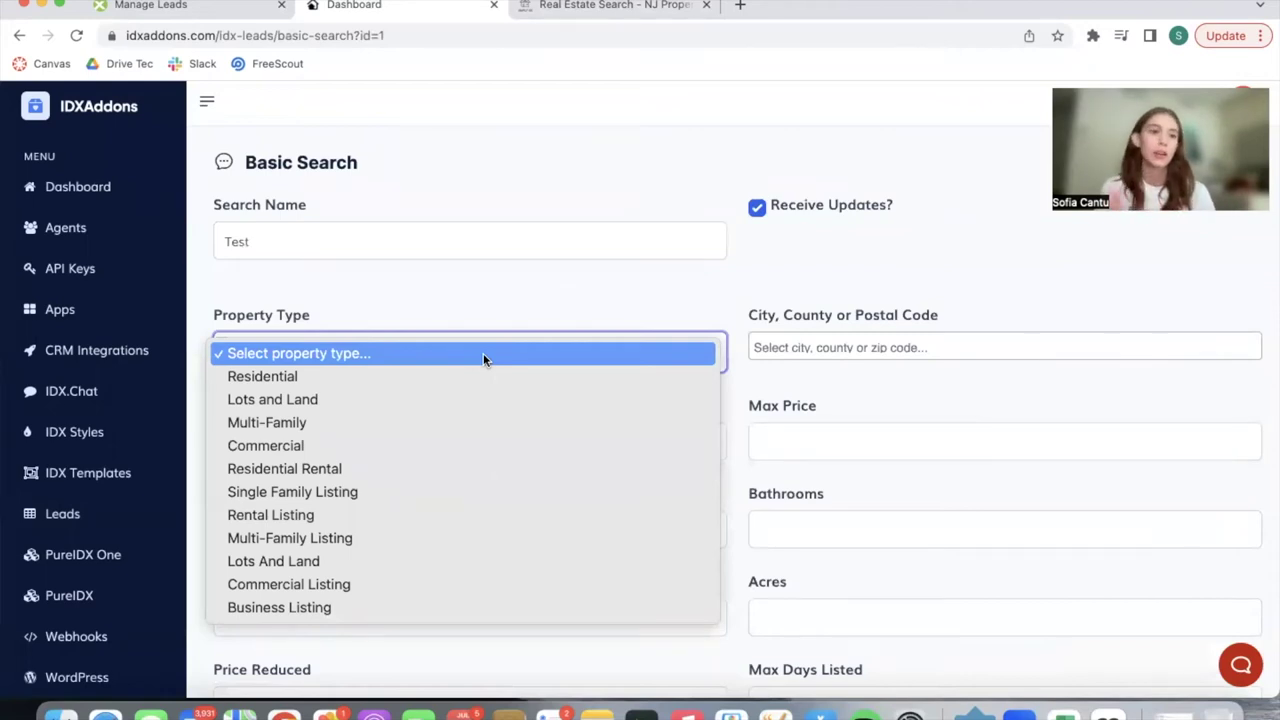
click(394, 372)
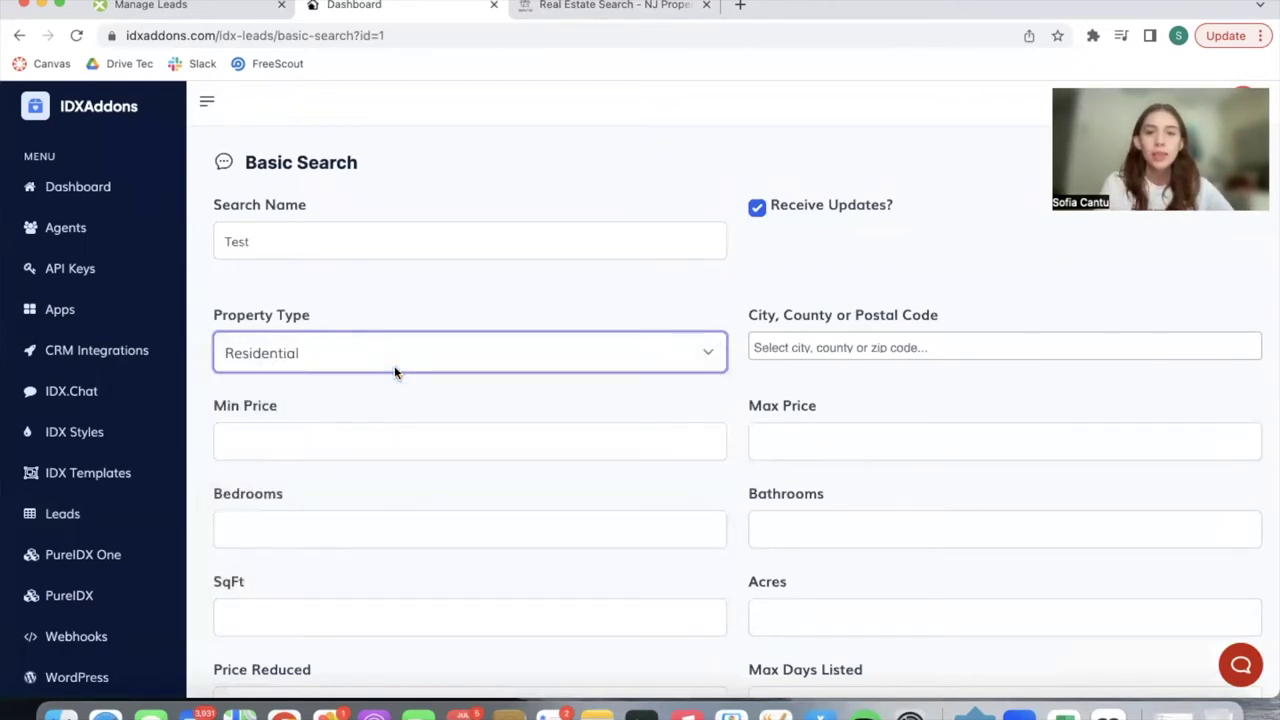
click(792, 345)
text(a)
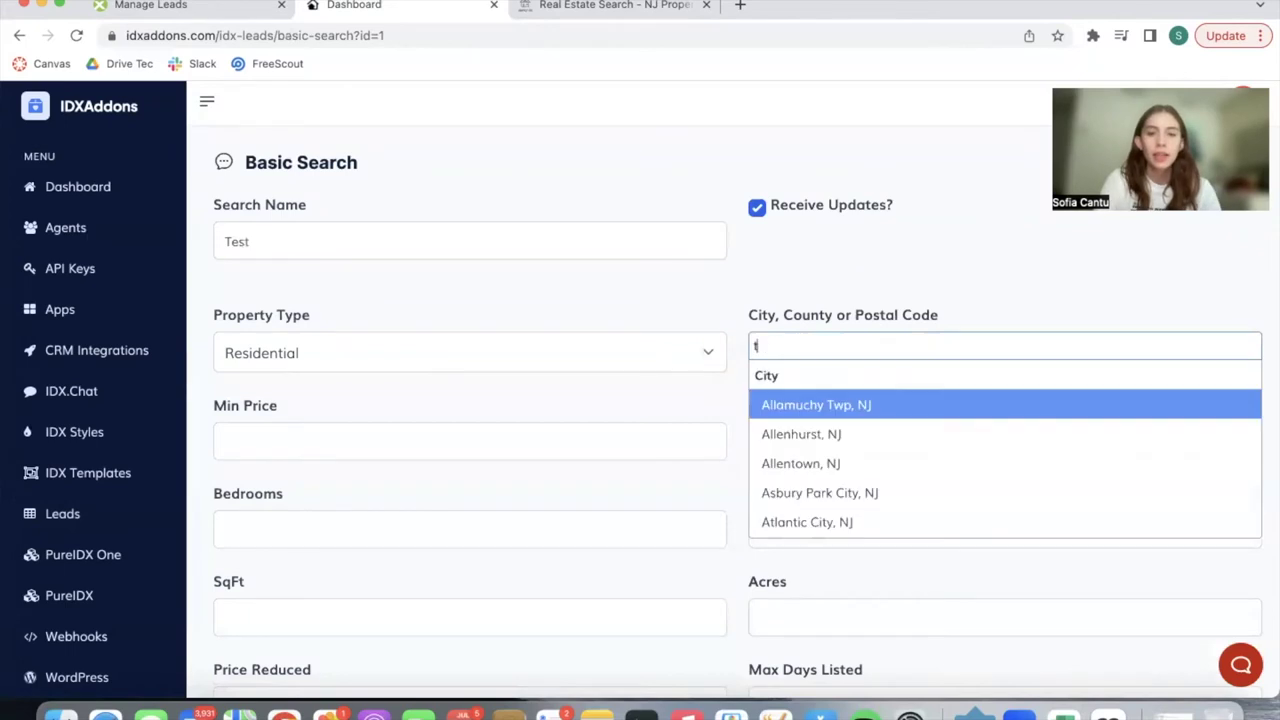
click(858, 466)
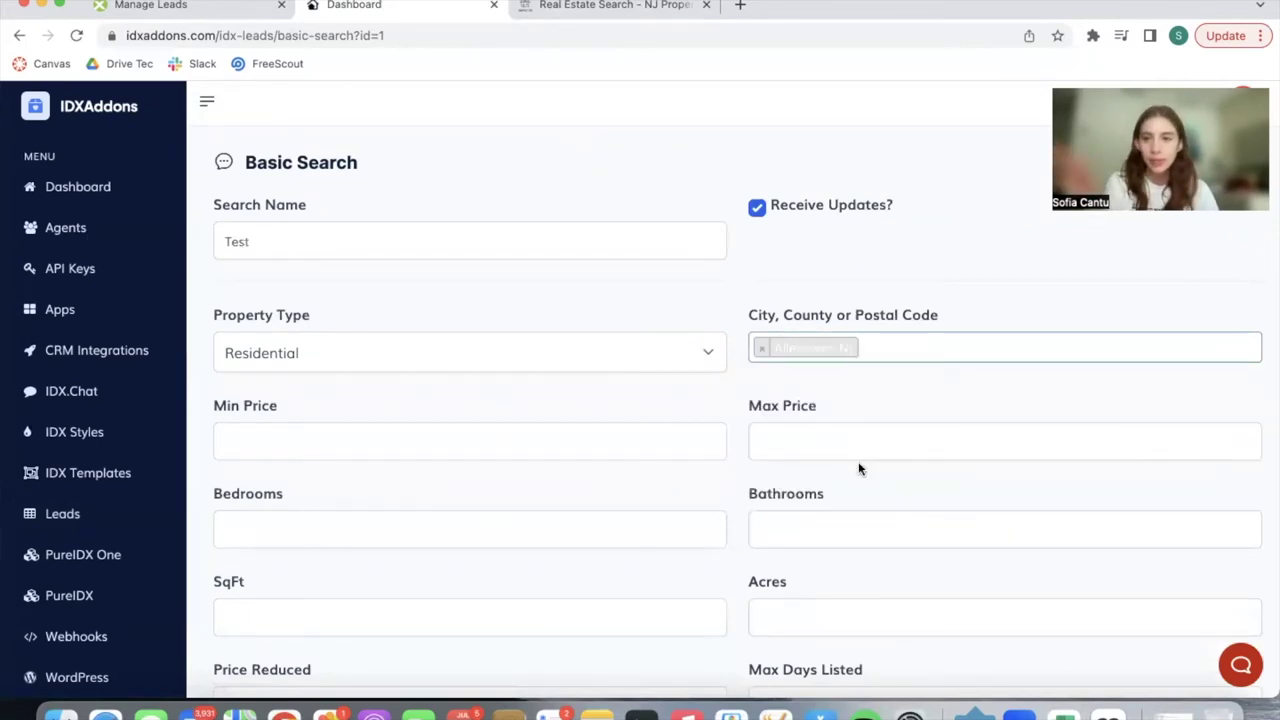
- Enter a maximum price, 3 bedrooms and 2 bathrooms as search criteria
click(361, 443)
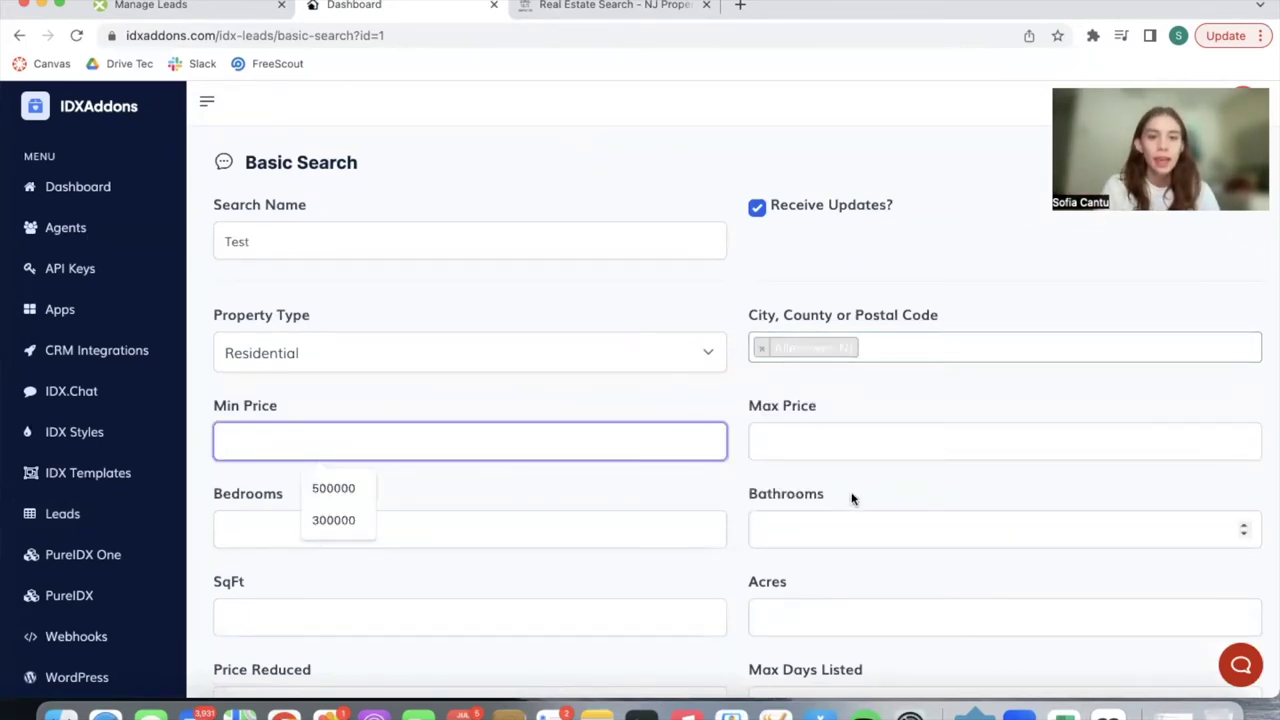
click(821, 428)
text(1000)
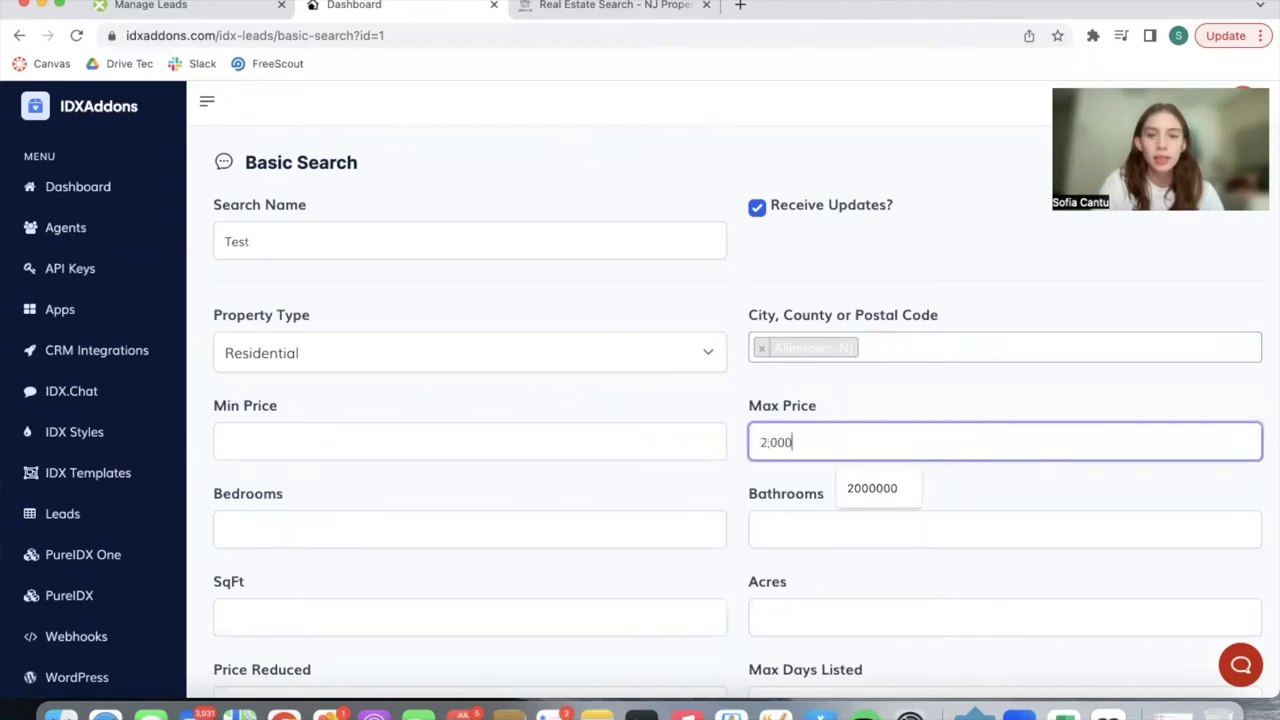
key(BackSpace)
key(BackSpace)
key(BackSpace)
text(000,000)
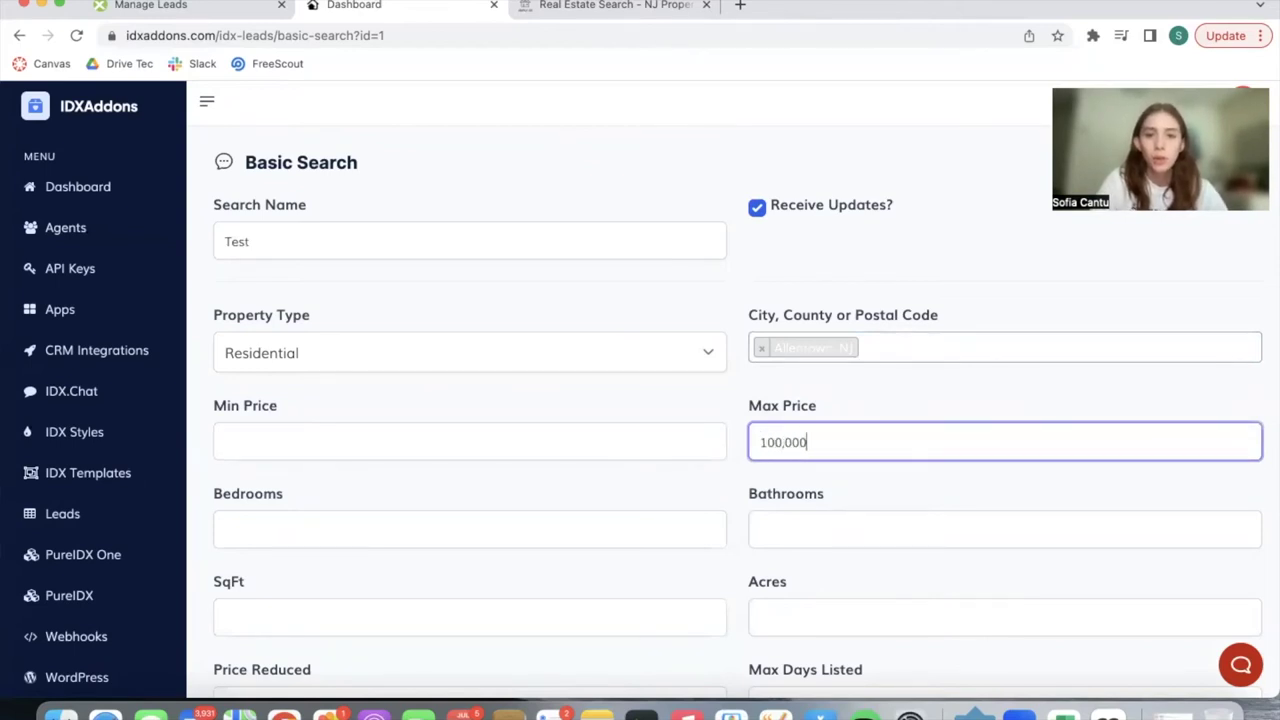
scroll(694, 429, down, 2)
click(646, 420)
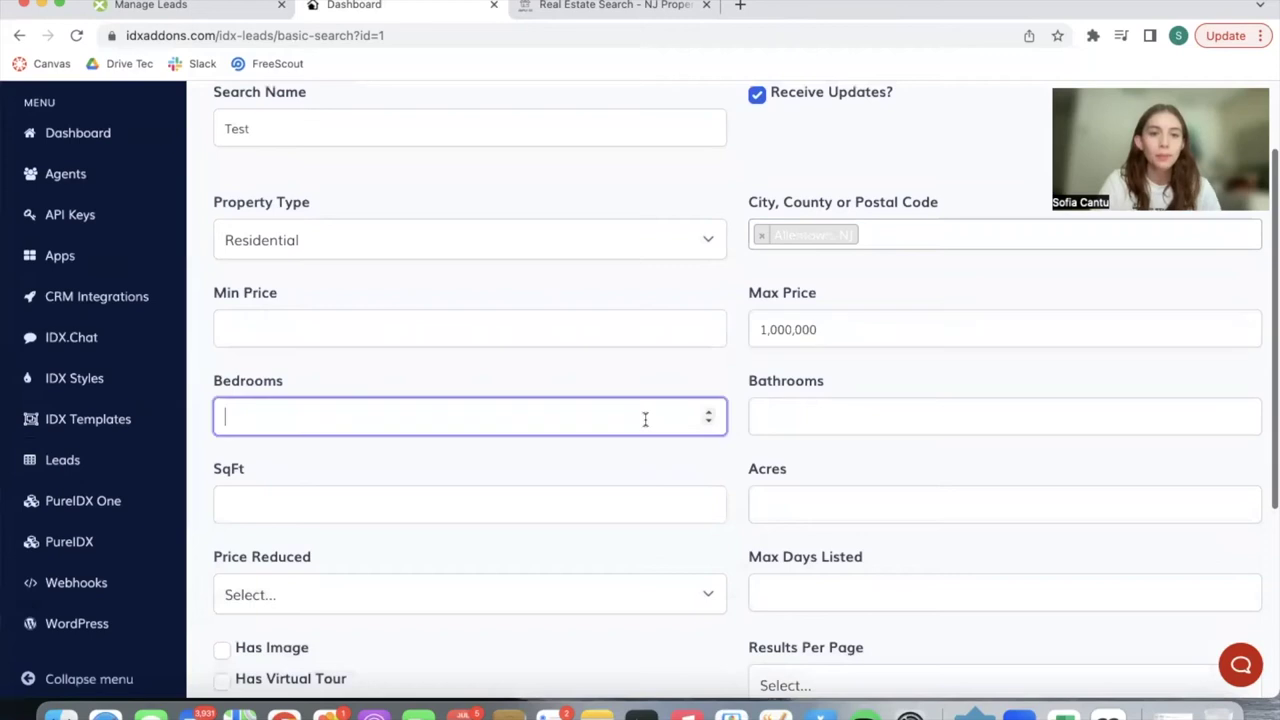
text(3)
click(800, 420)
scroll(799, 420, down, 1)
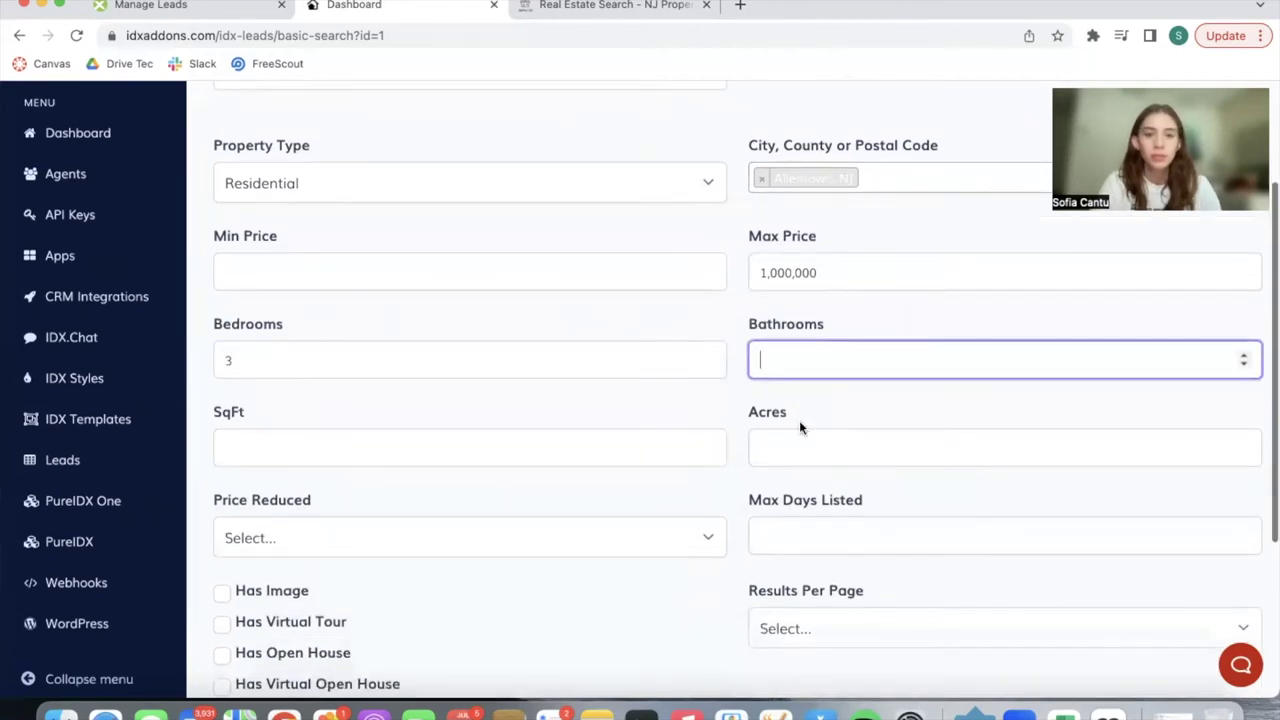
text(2)
scroll(770, 415, down, 2)
scroll(530, 360, down, 3)
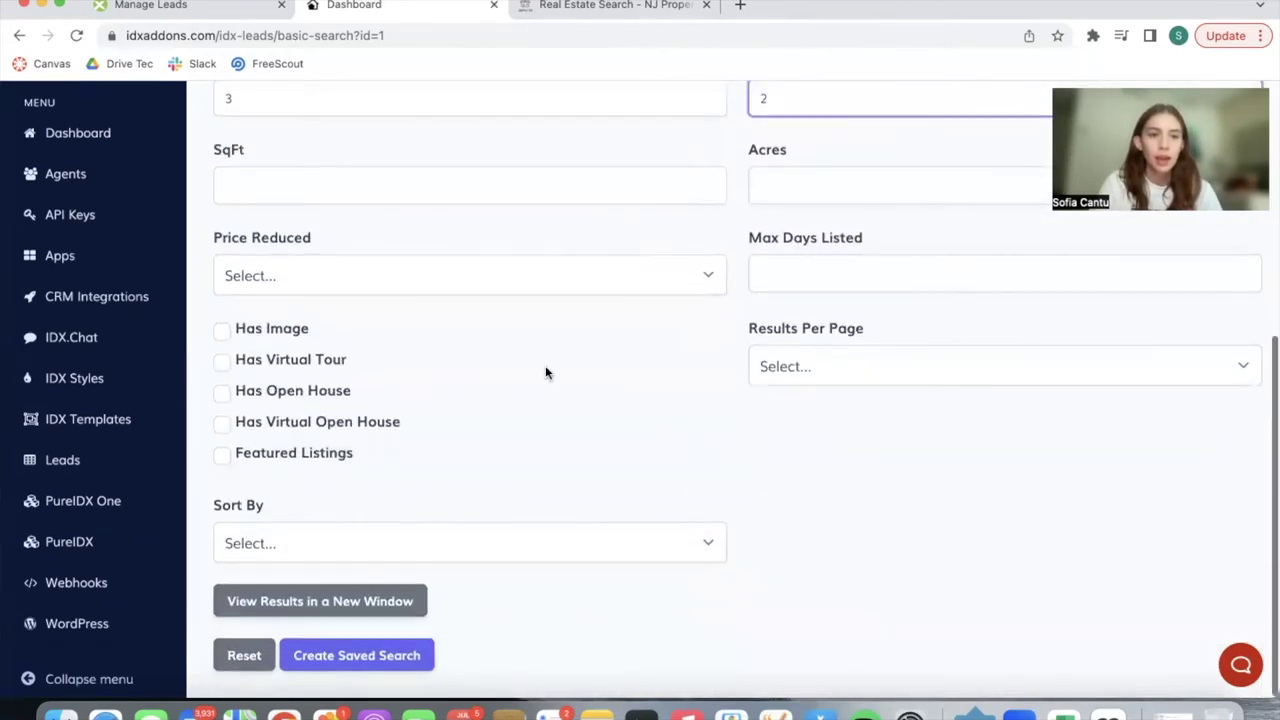
- Require images, show 10 results per page sorted least to most expensive, and create the search
click(221, 335)
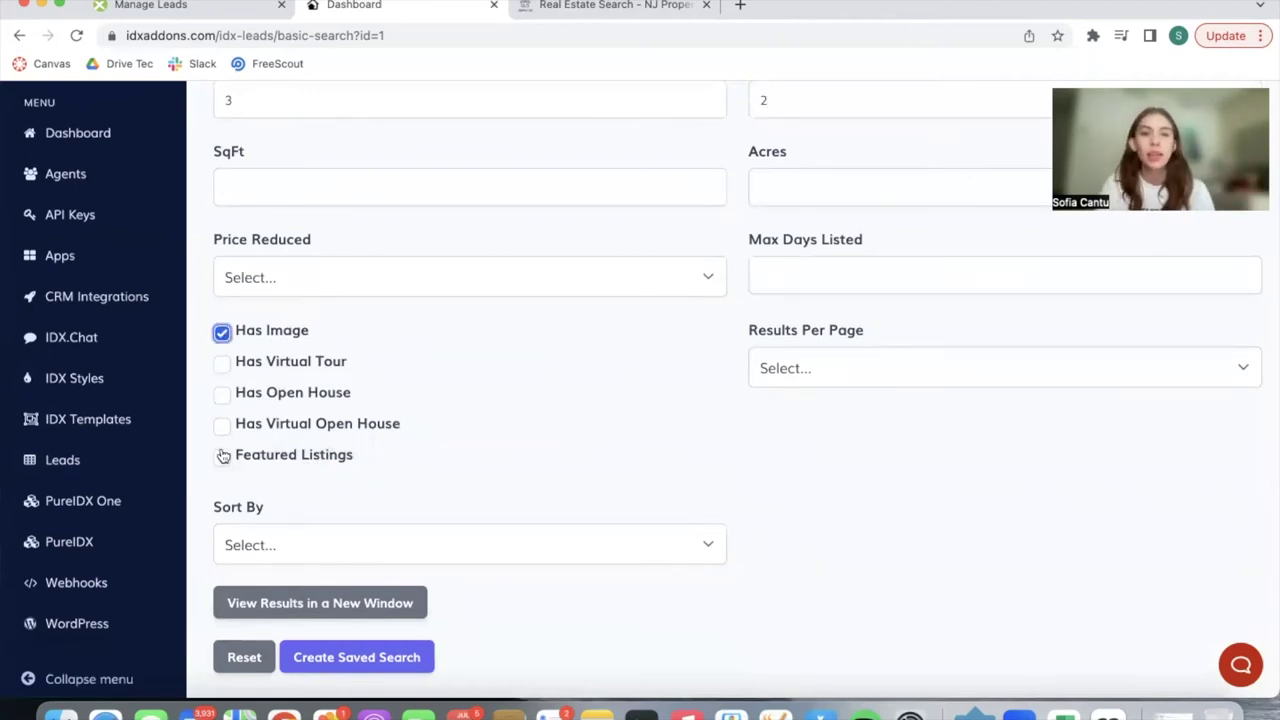
click(789, 368)
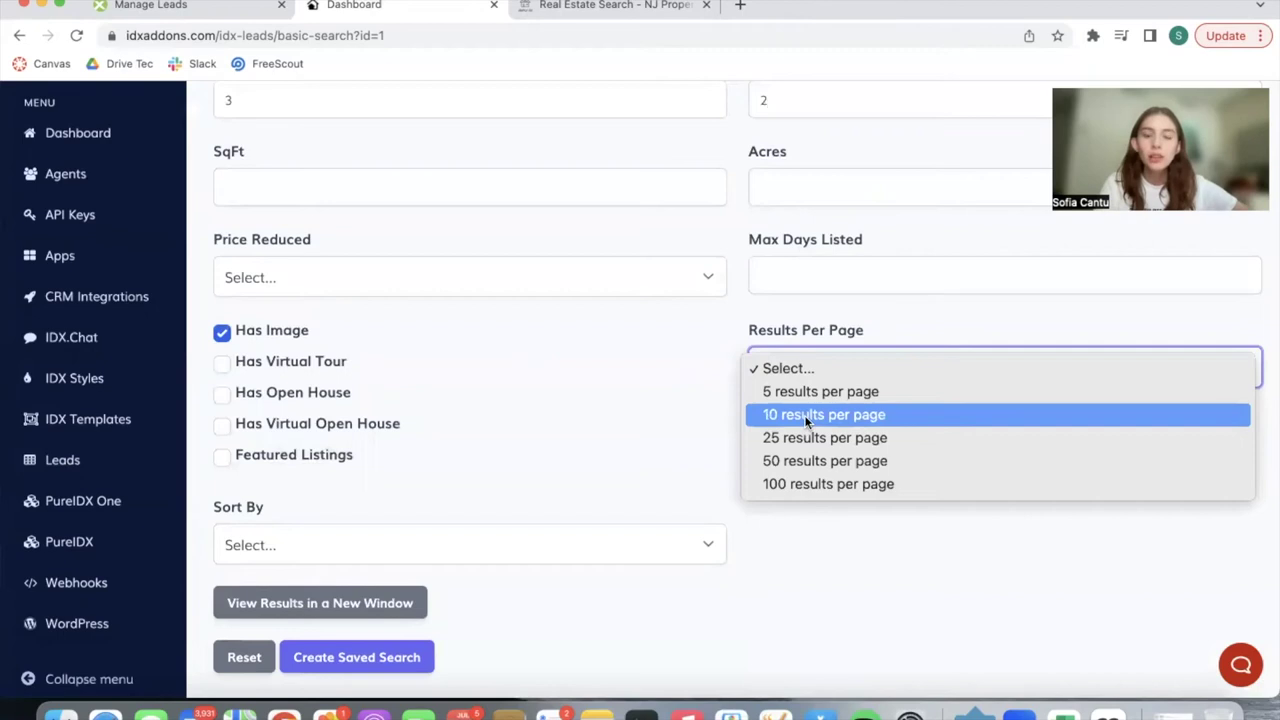
click(804, 415)
click(570, 545)
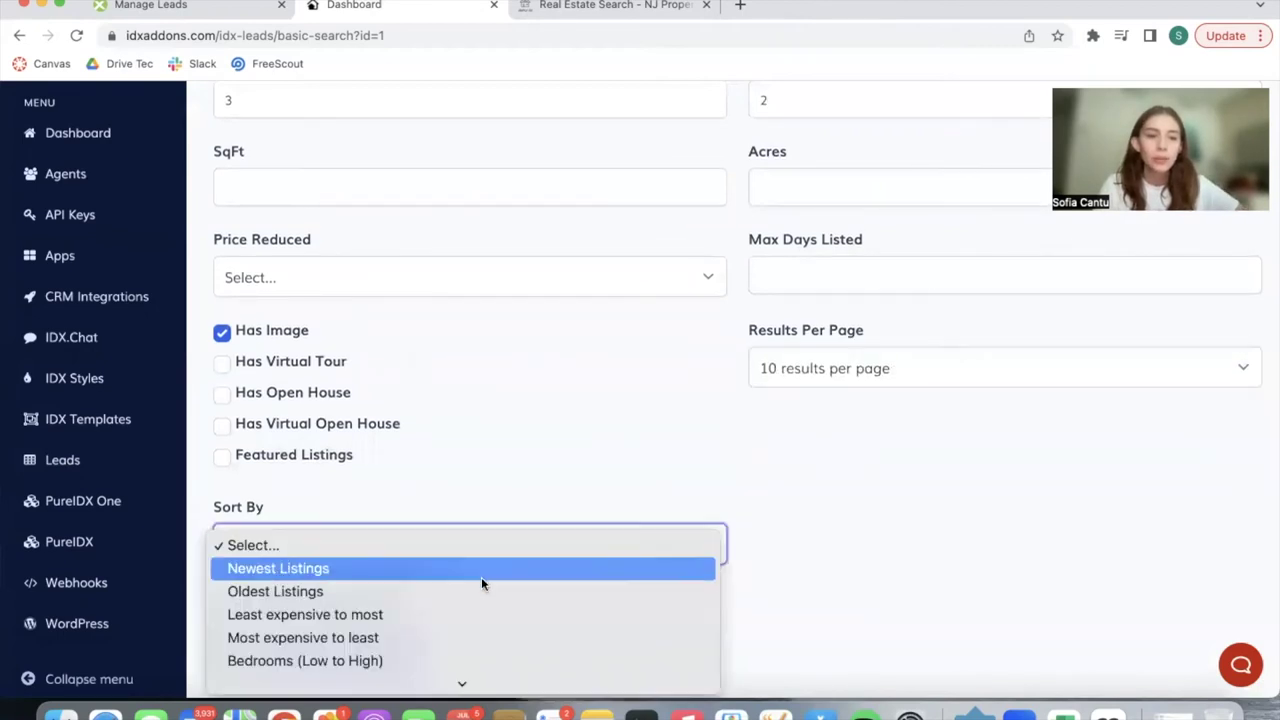
click(410, 614)
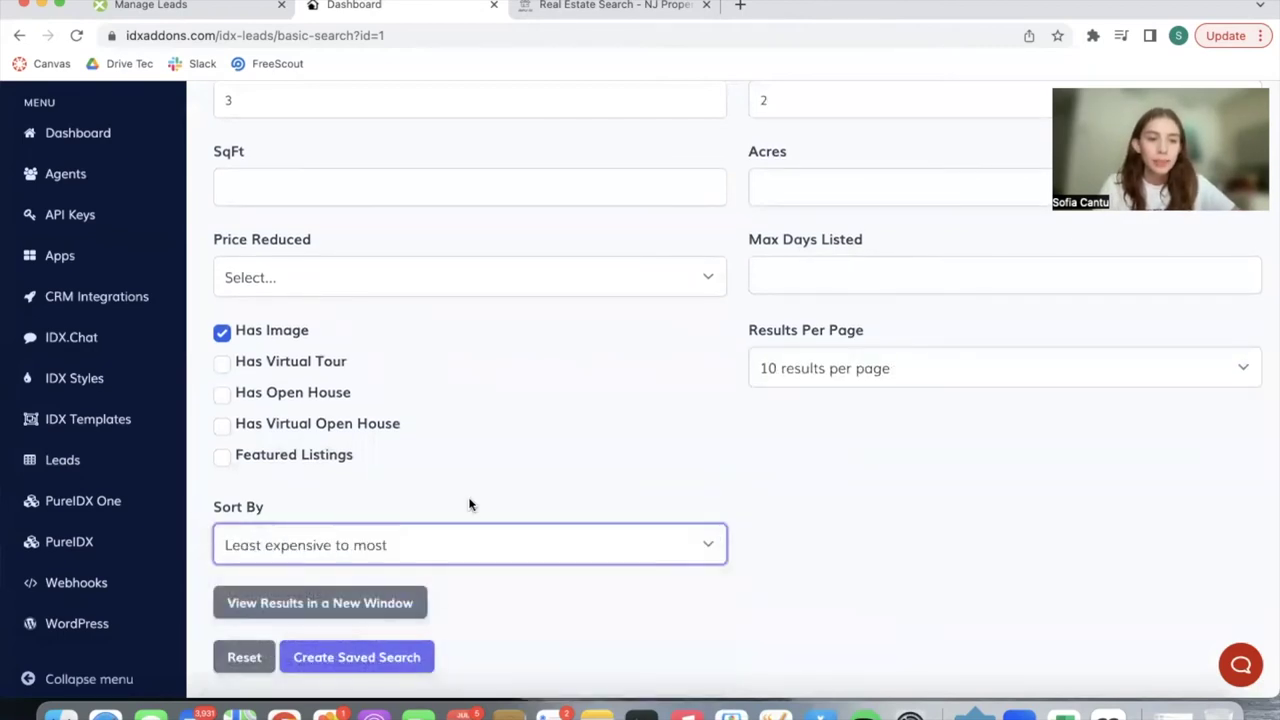
click(326, 655)
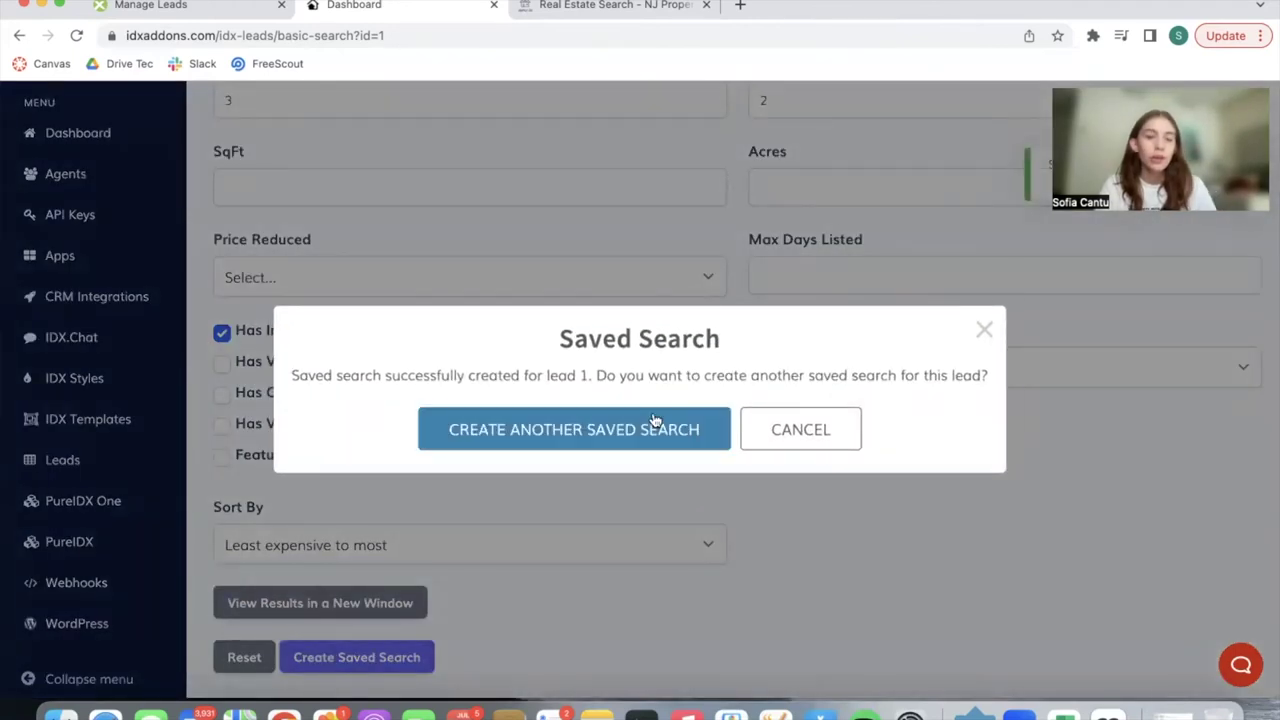
- Dismiss the success message and open the lead's Saved Searches, now listing Test above 'county Seach 03-27'
click(654, 420)
click(78, 514)
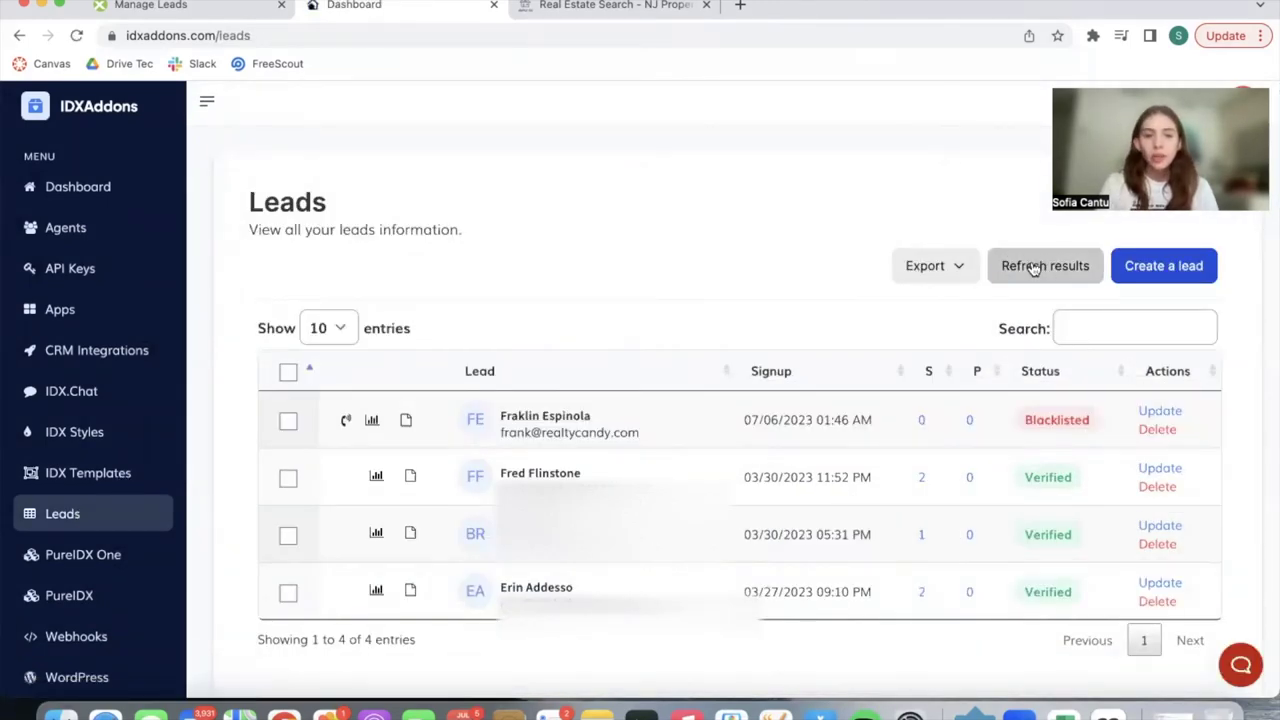
click(921, 593)
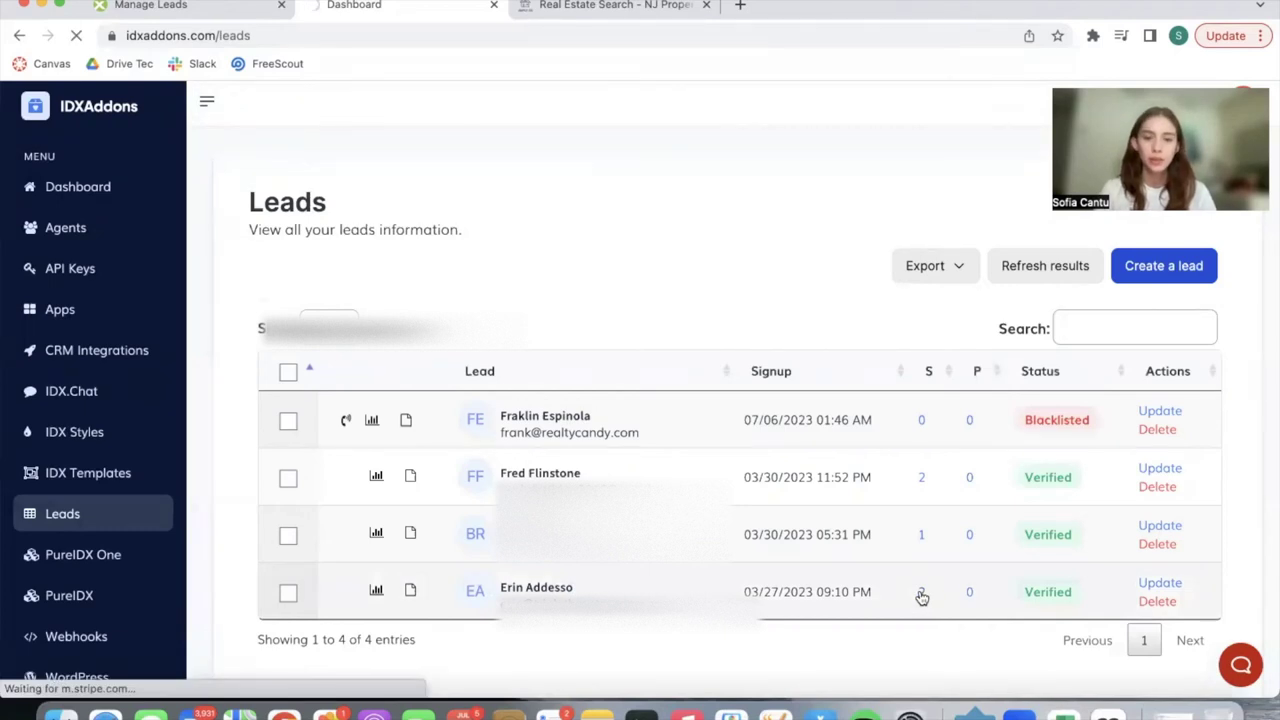
scroll(920, 597, down, 1)
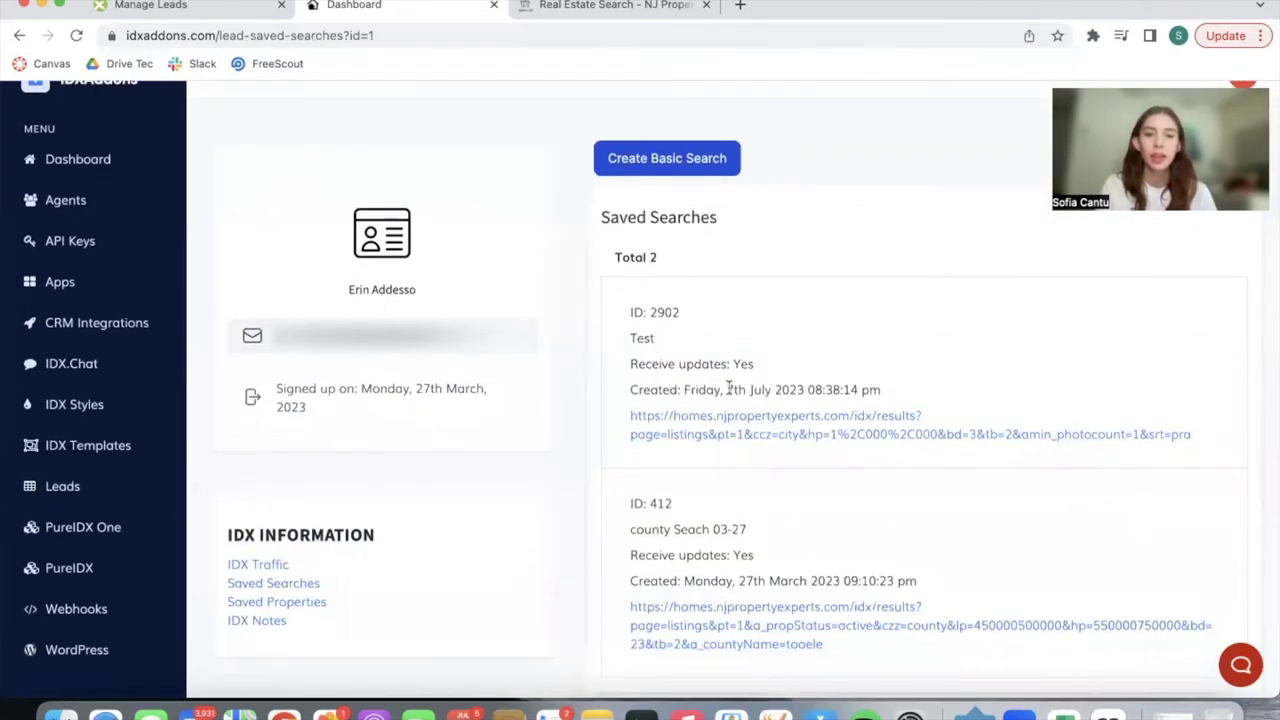
- Browse the Test search's 500 listings on NJ Property Experts, then return to IDX Broker's Manage Leads page
click(756, 434)
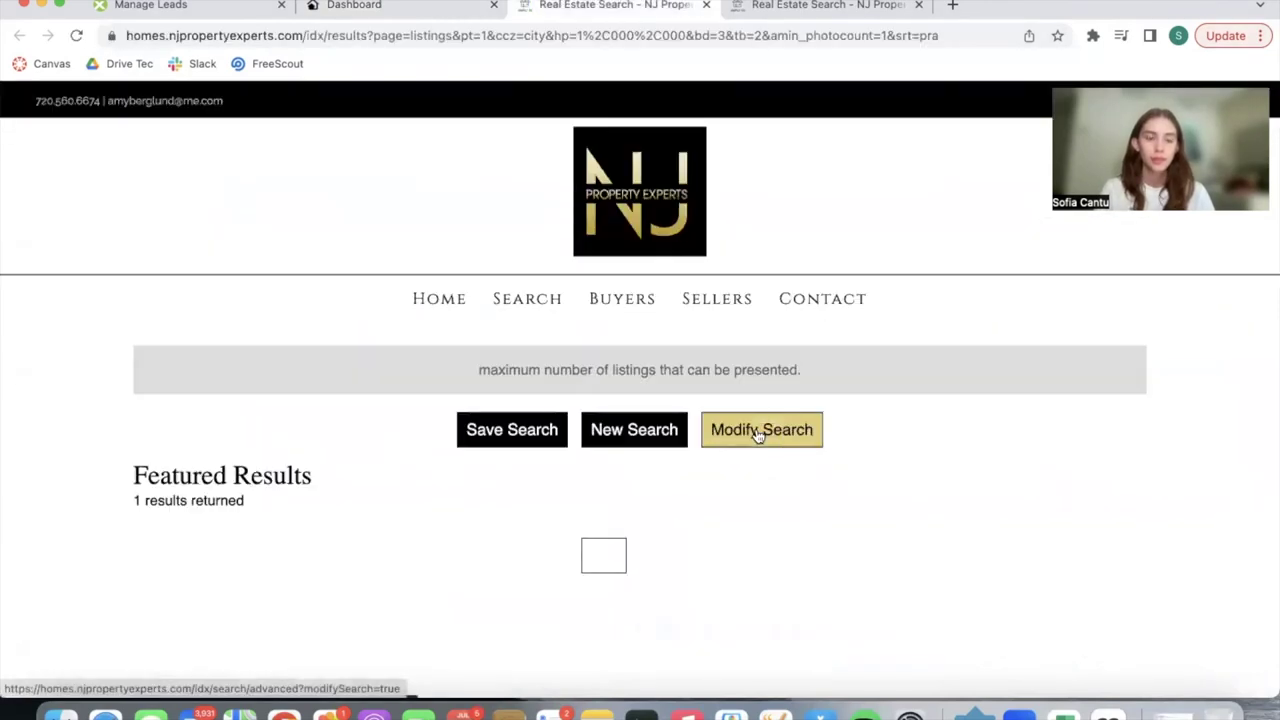
scroll(757, 434, down, 2)
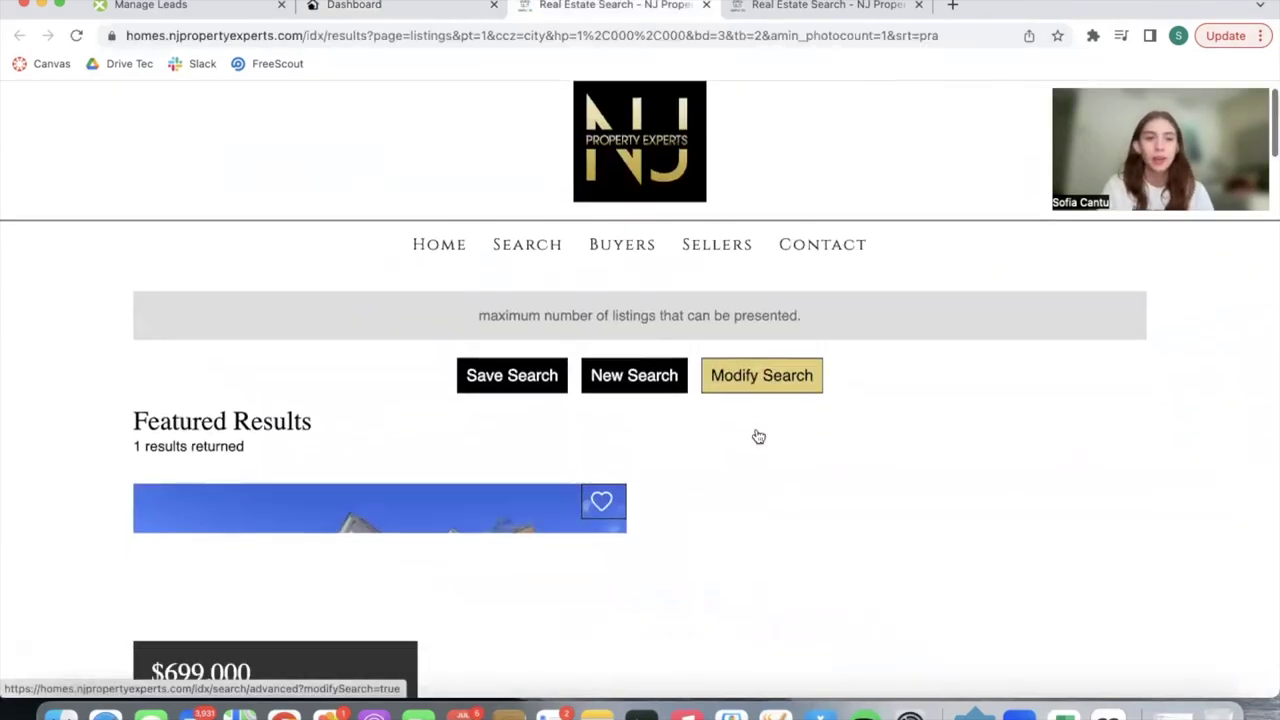
scroll(930, 480, down, 1)
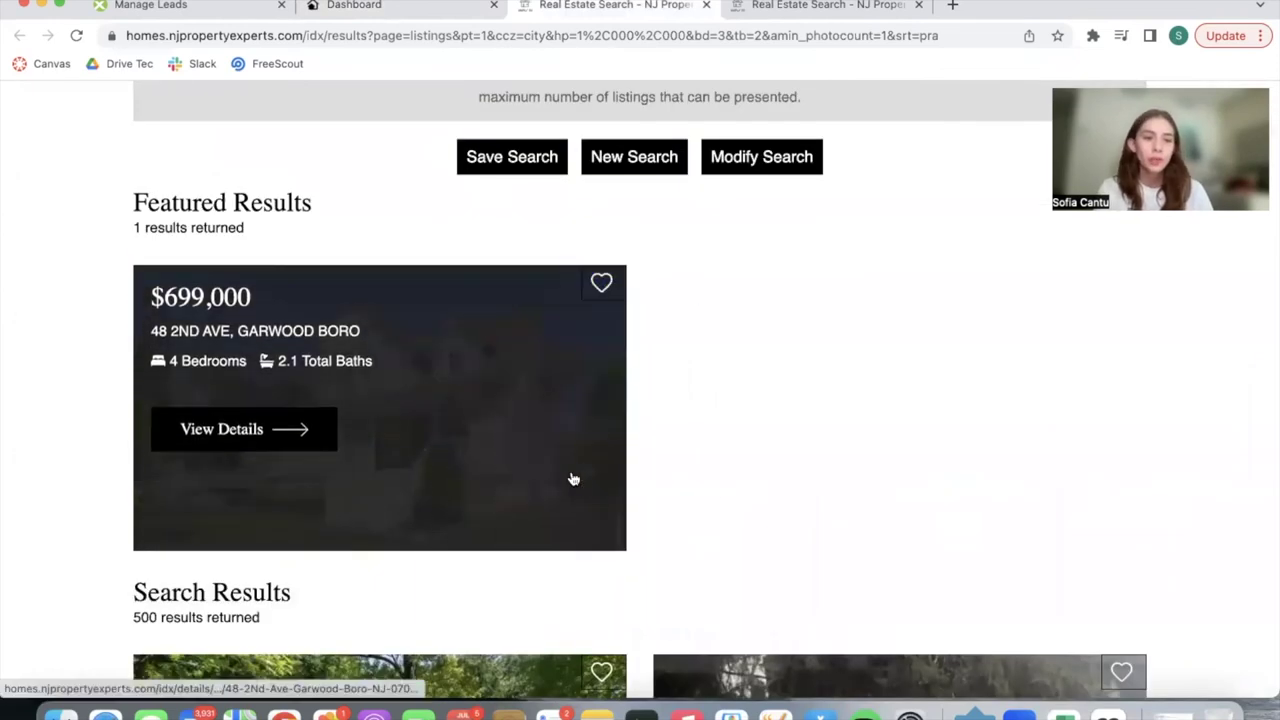
scroll(843, 538, down, 2)
scroll(843, 538, down, 3)
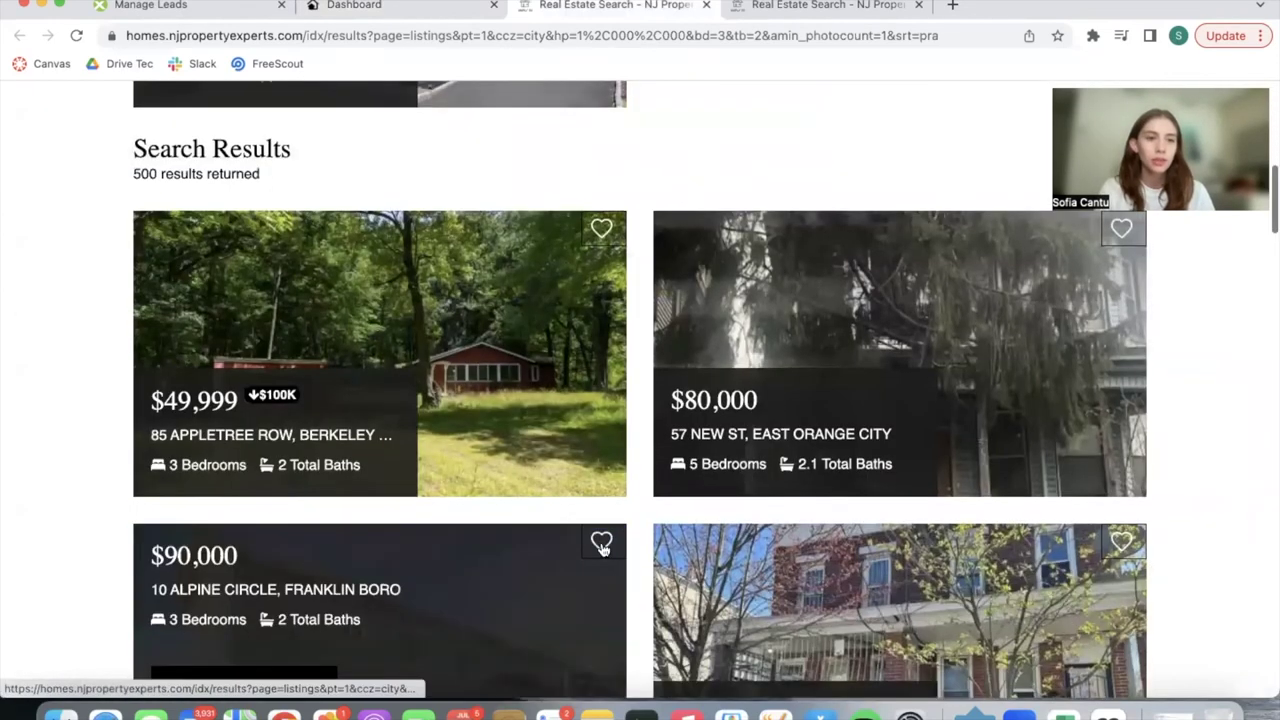
scroll(752, 505, up, 3)
click(240, 5)
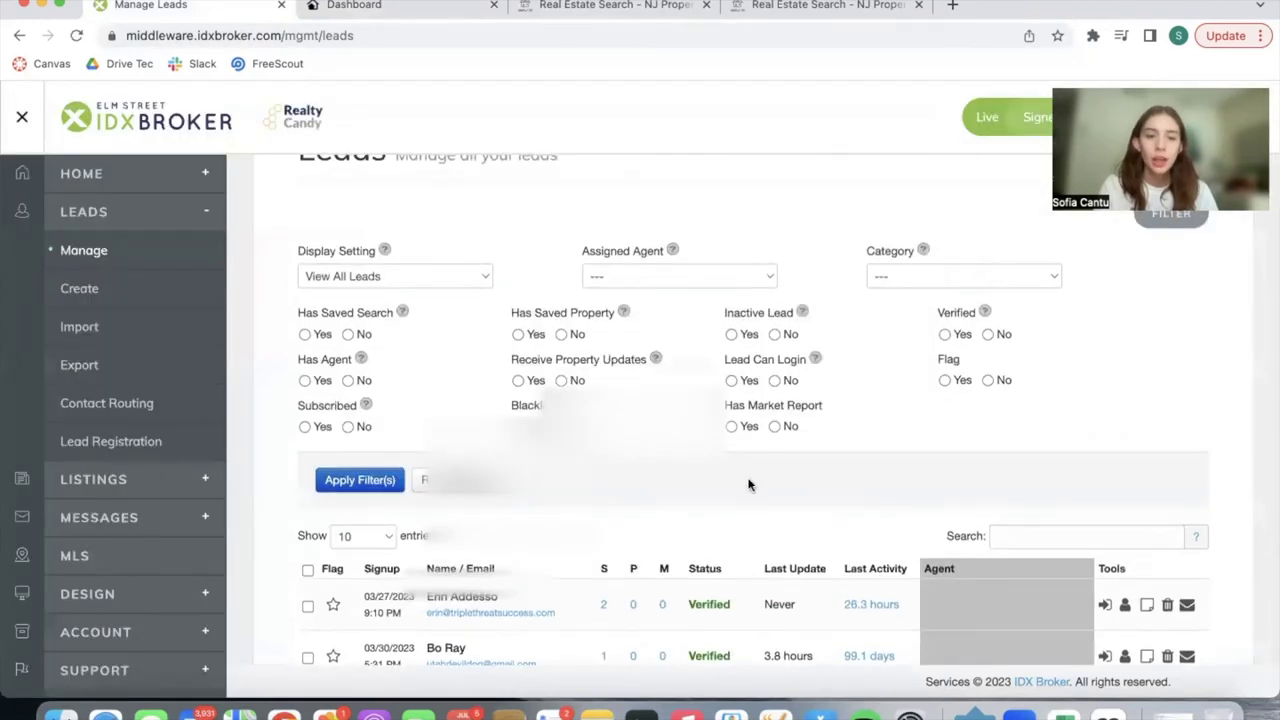
- In IDX Broker, open the lead's editable saved searches list and delete the Test search
scroll(749, 486, down, 3)
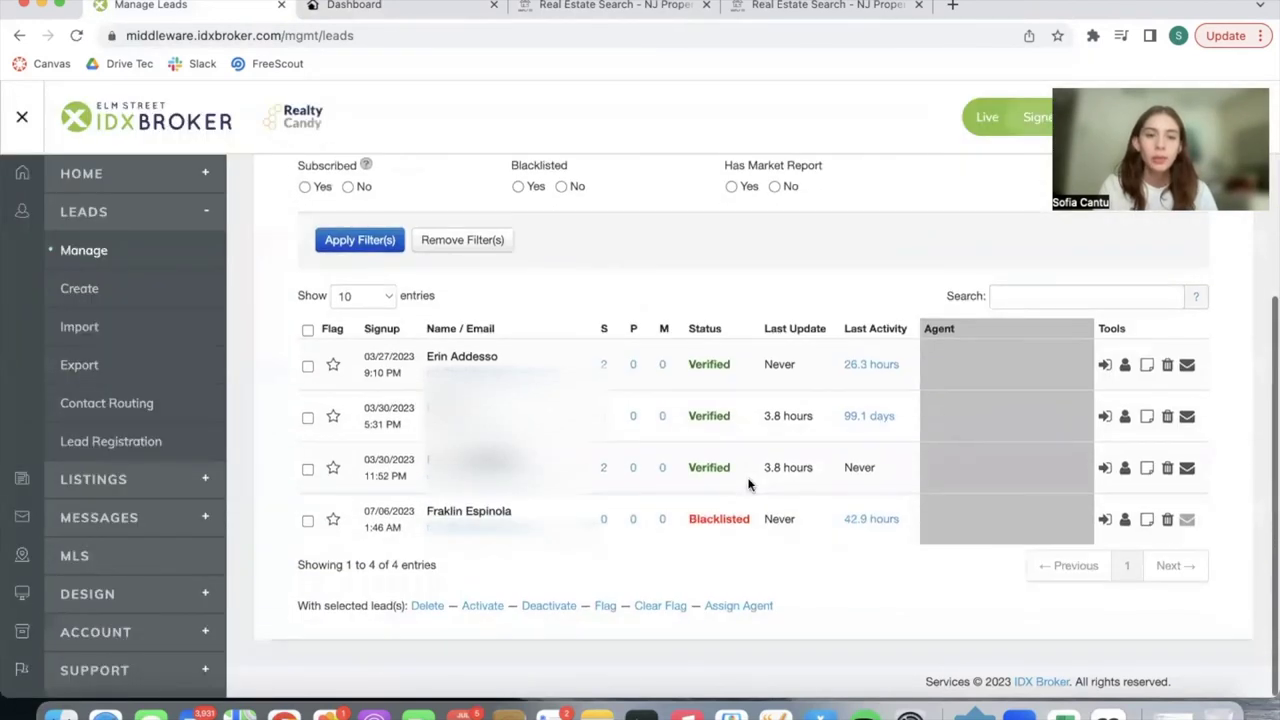
click(603, 364)
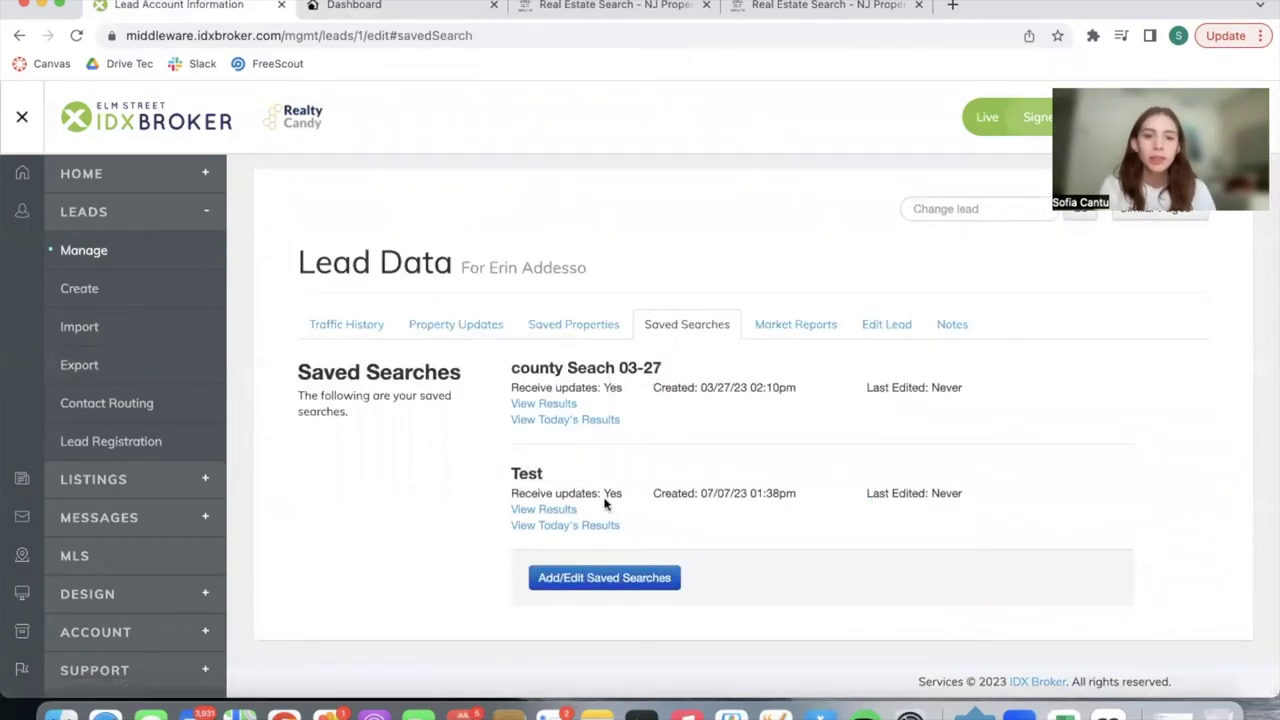
click(585, 578)
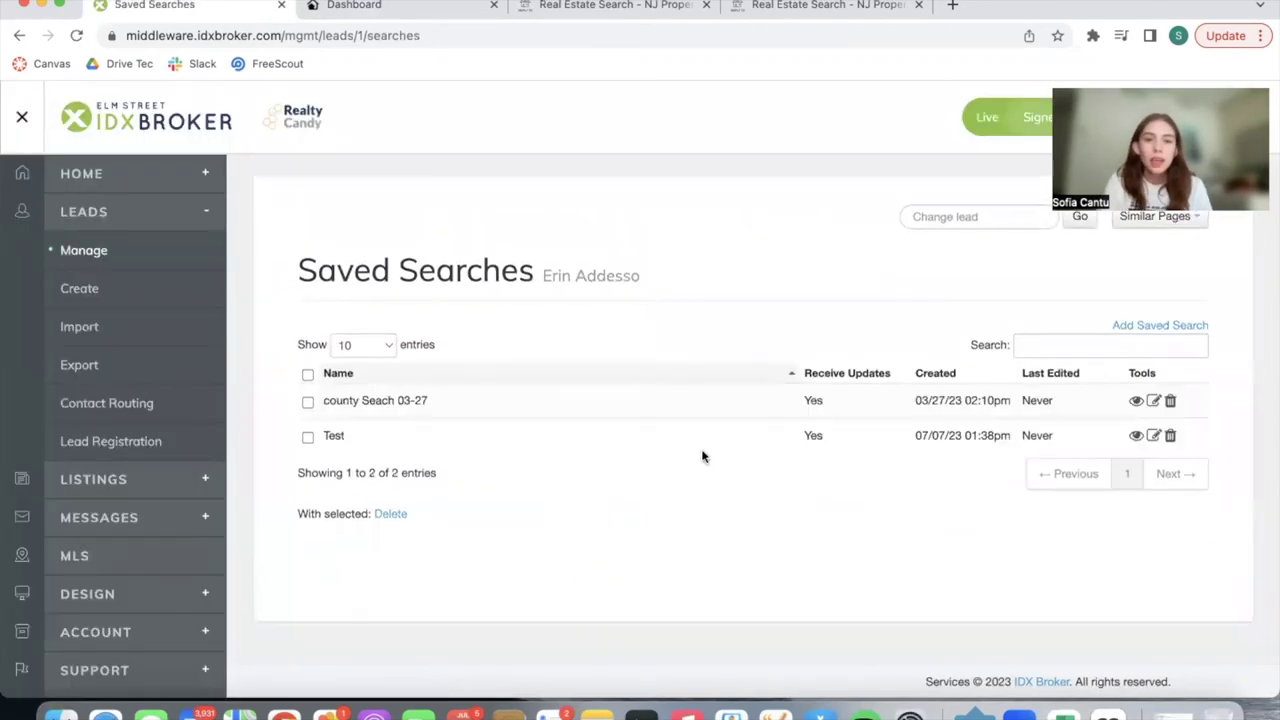
click(1171, 437)
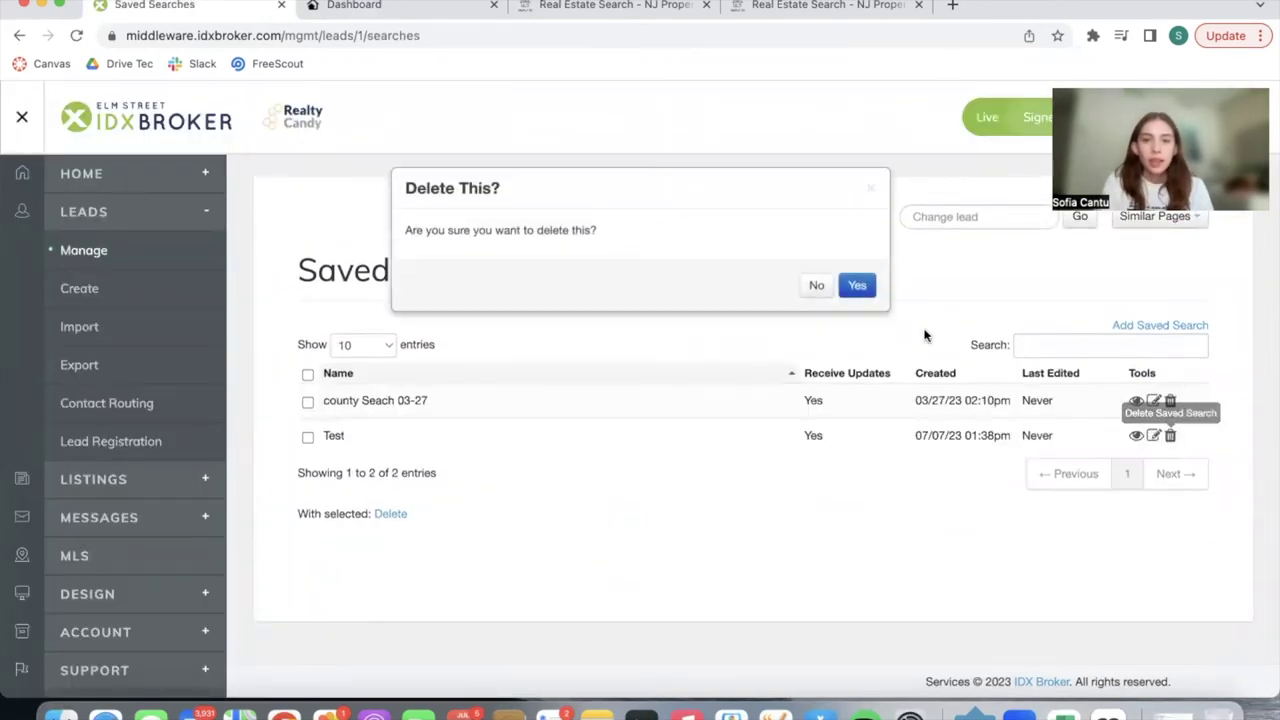
key(ctrl+Tab)
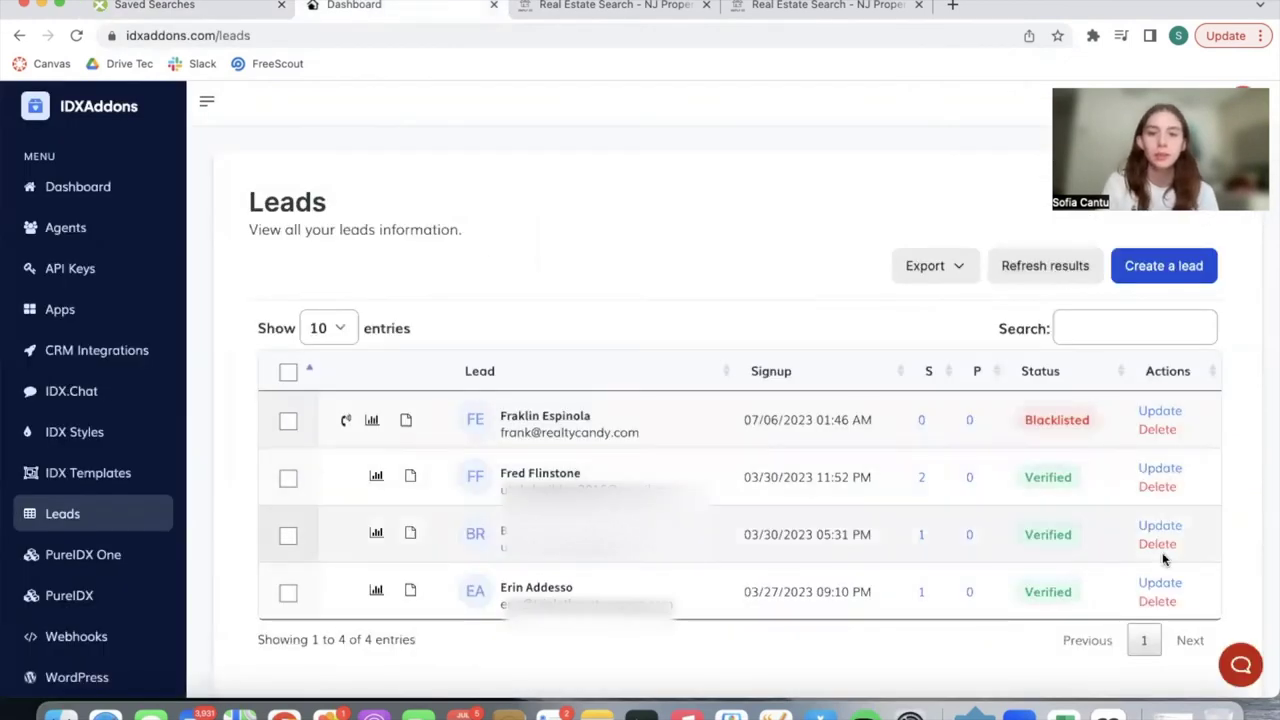
click(1161, 586)
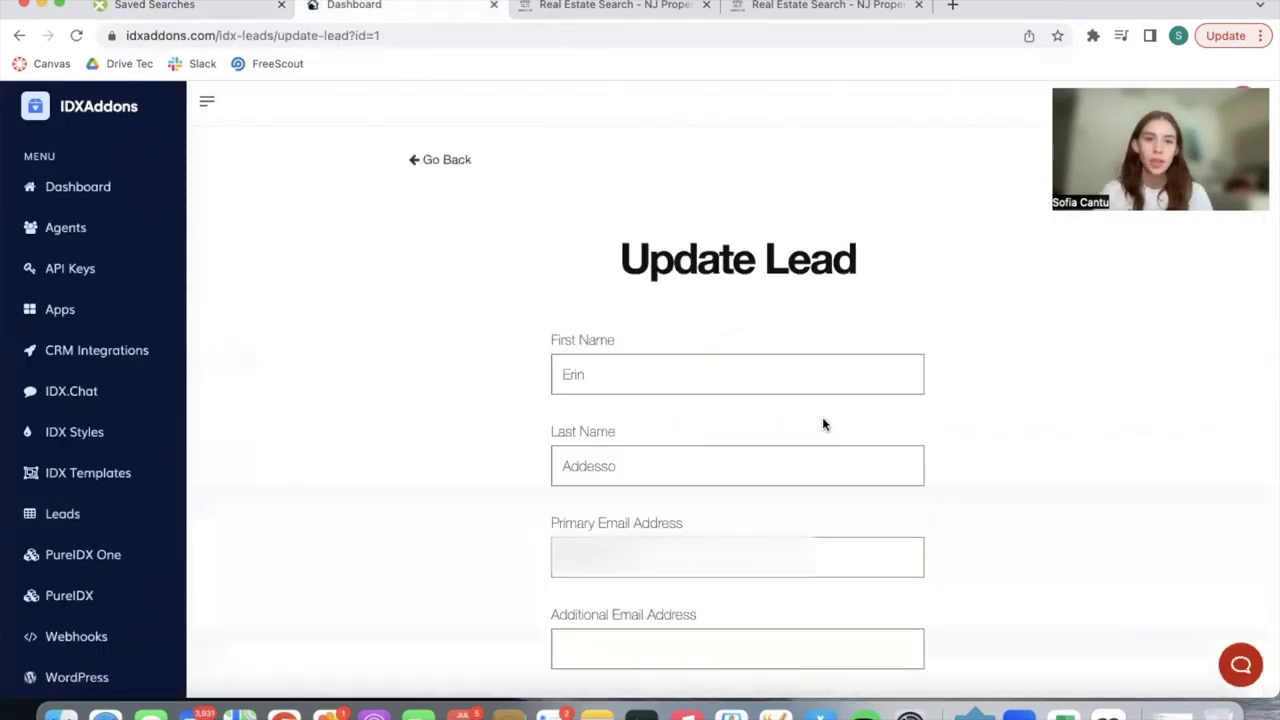
scroll(684, 370, down, 3)
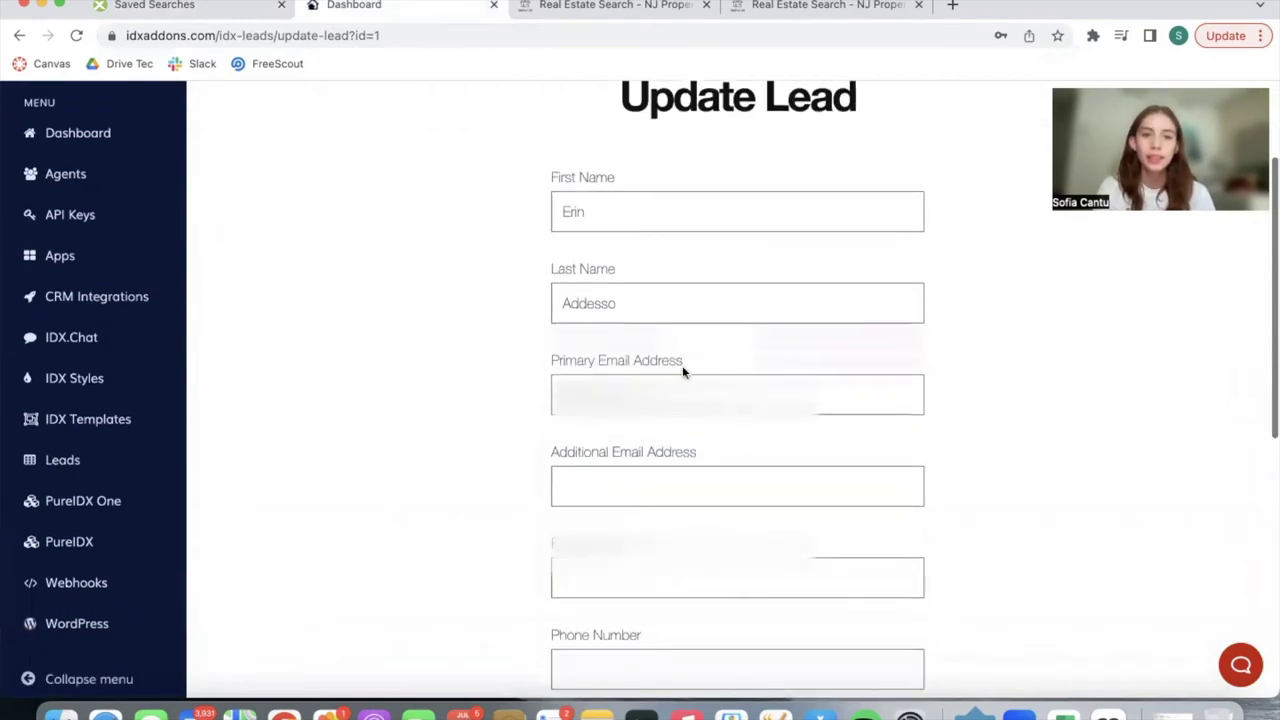
scroll(684, 372, down, 7)
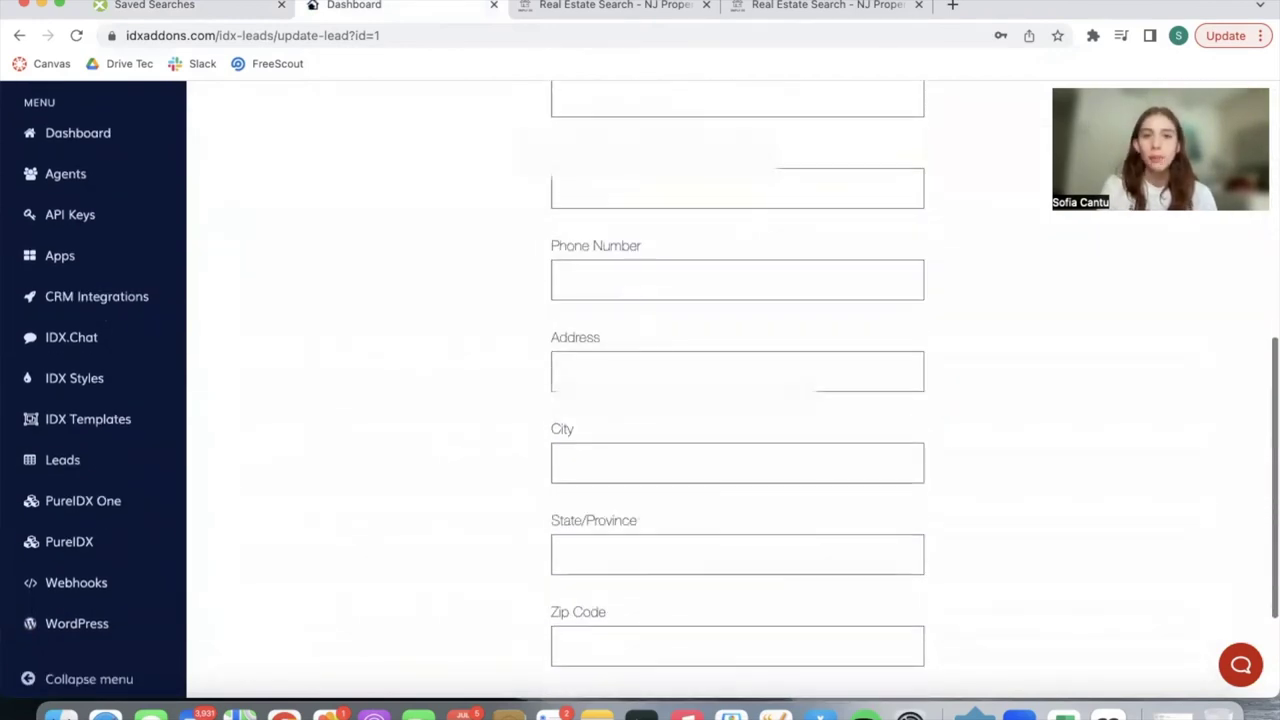
scroll(758, 404, down, 3)
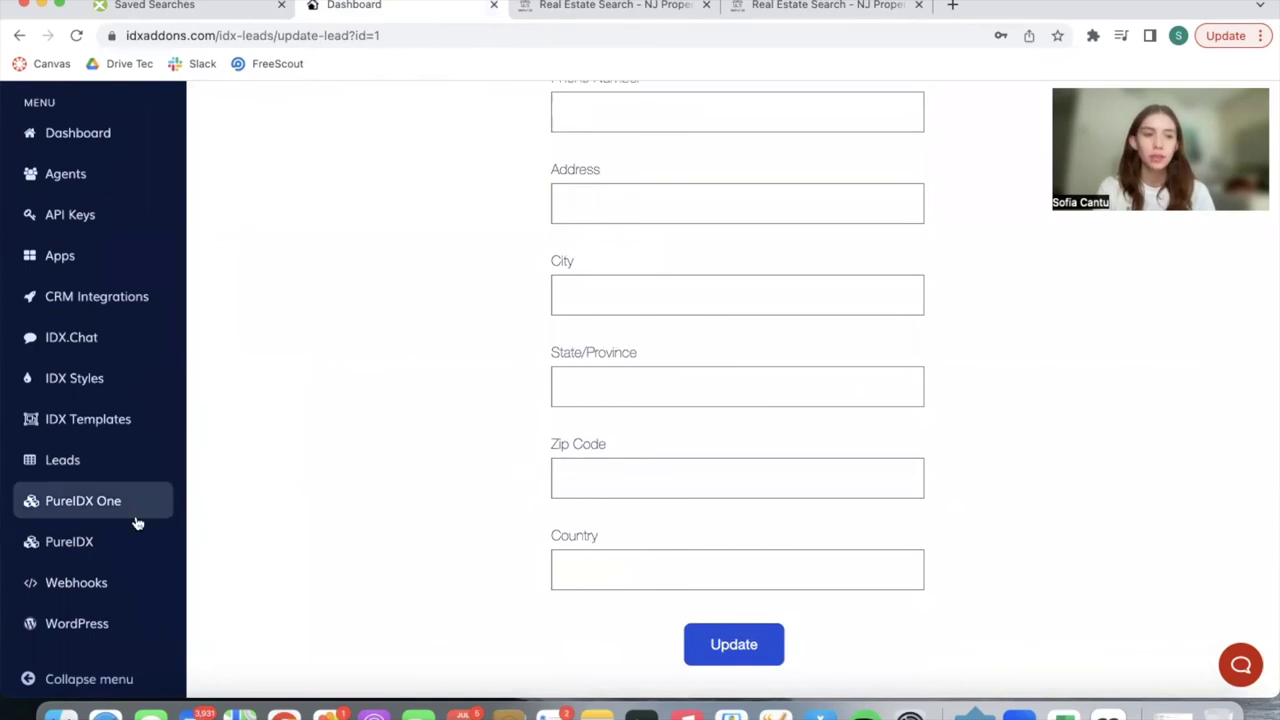
click(86, 463)
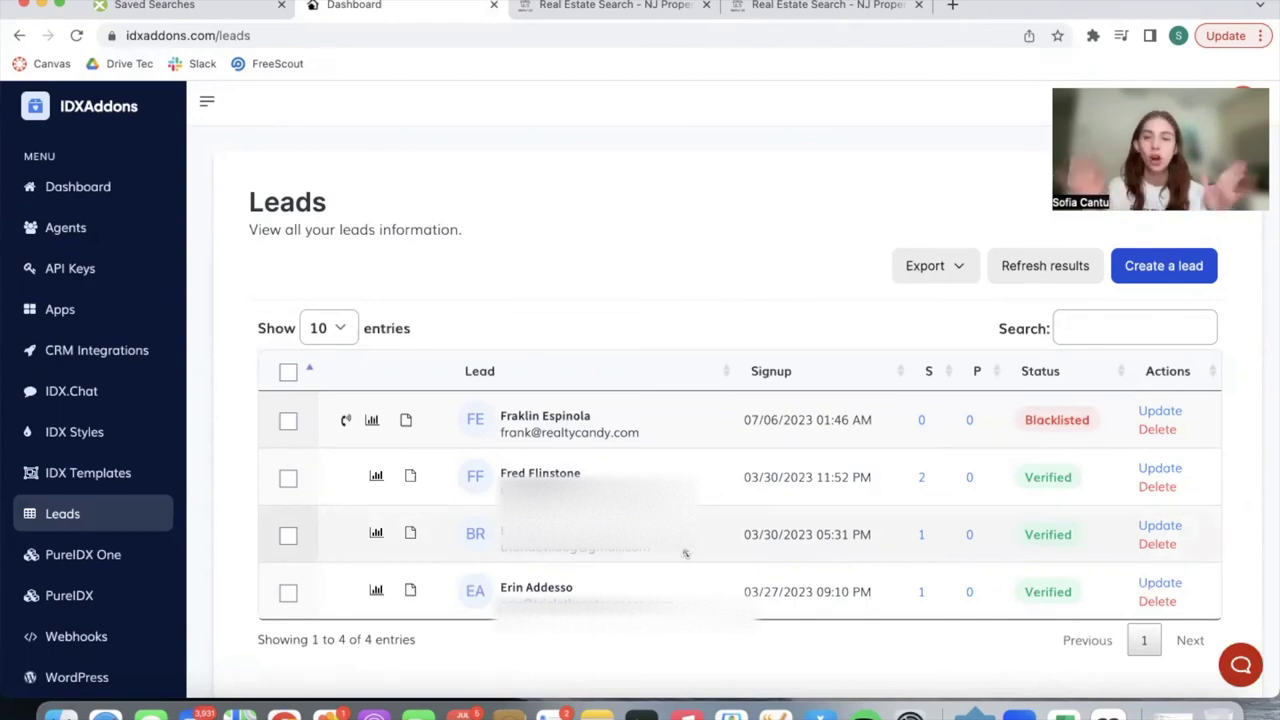
click(200, 12)
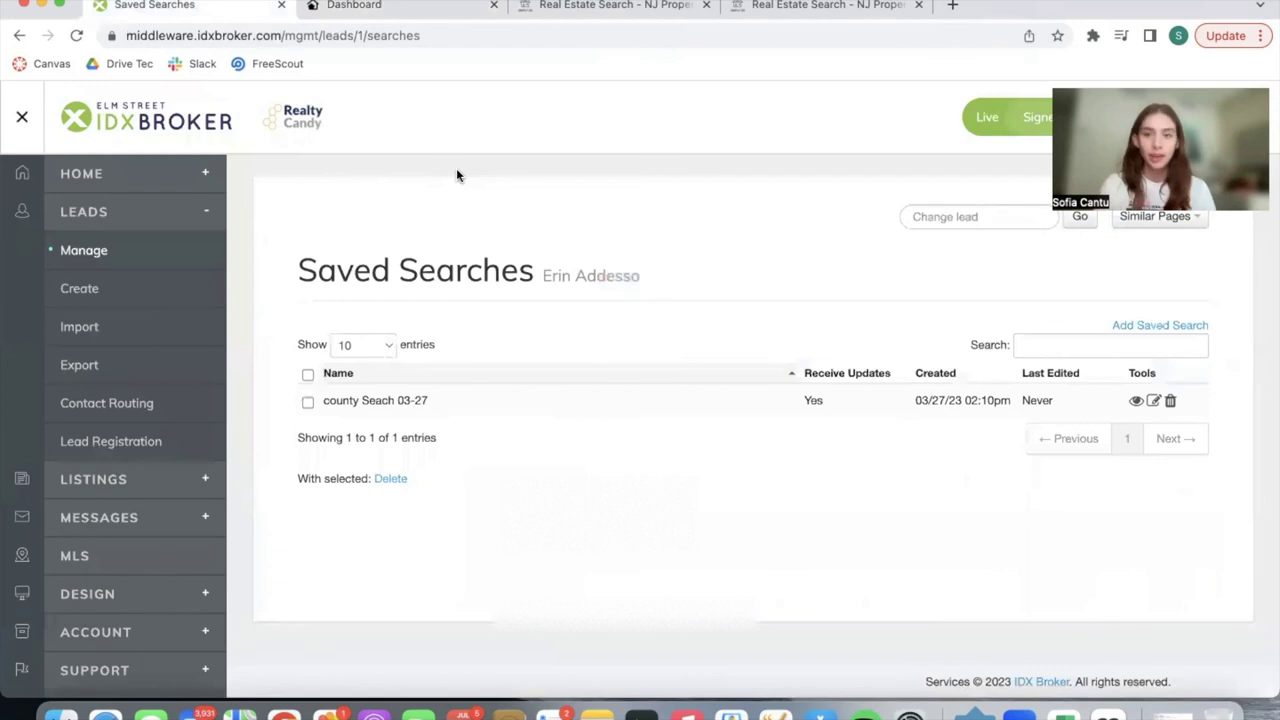
click(345, 6)
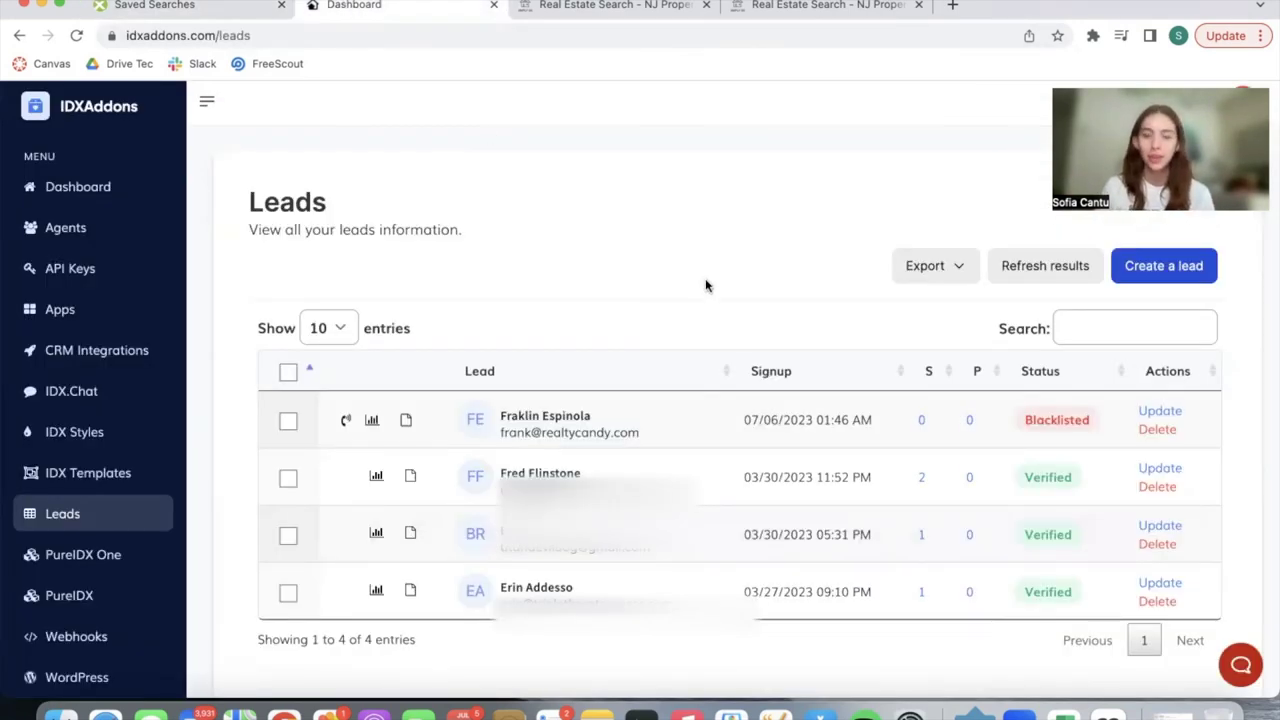
- Load realtycandy.com/free in a new tab and scroll to its Gmail, Yahoo, Outlook and Email options
click(952, 8)
text(rea)
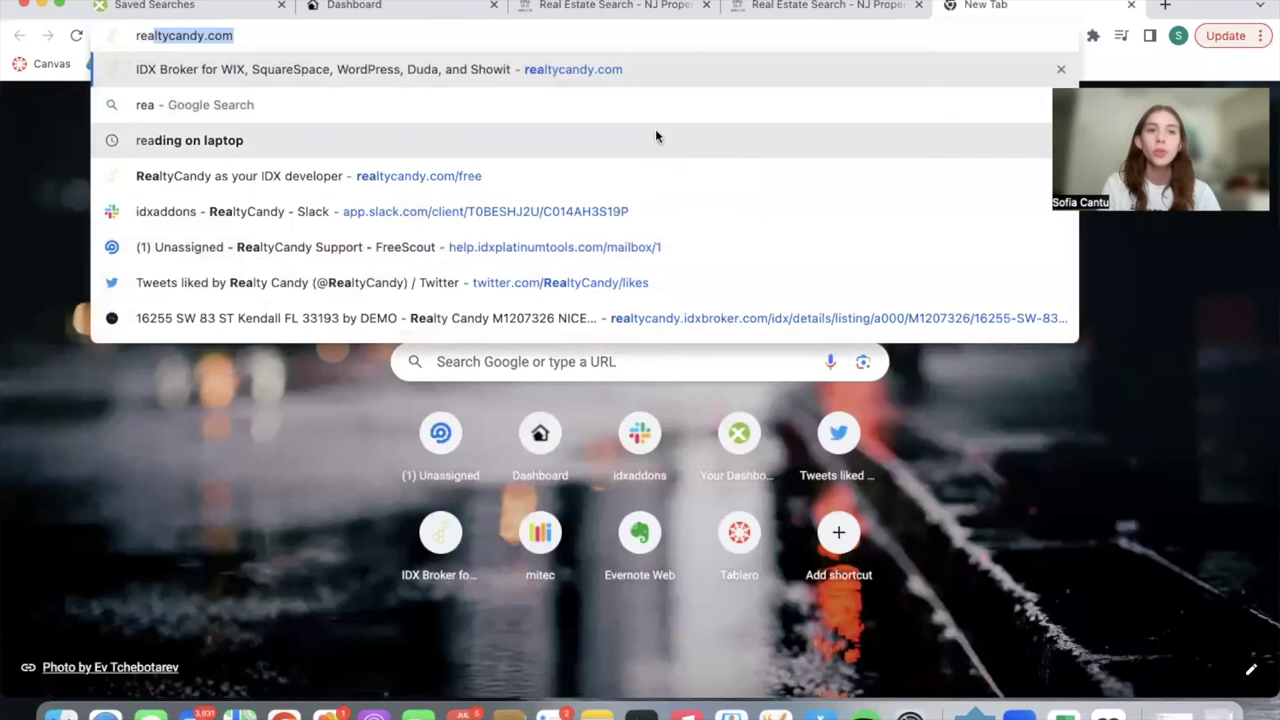
click(623, 175)
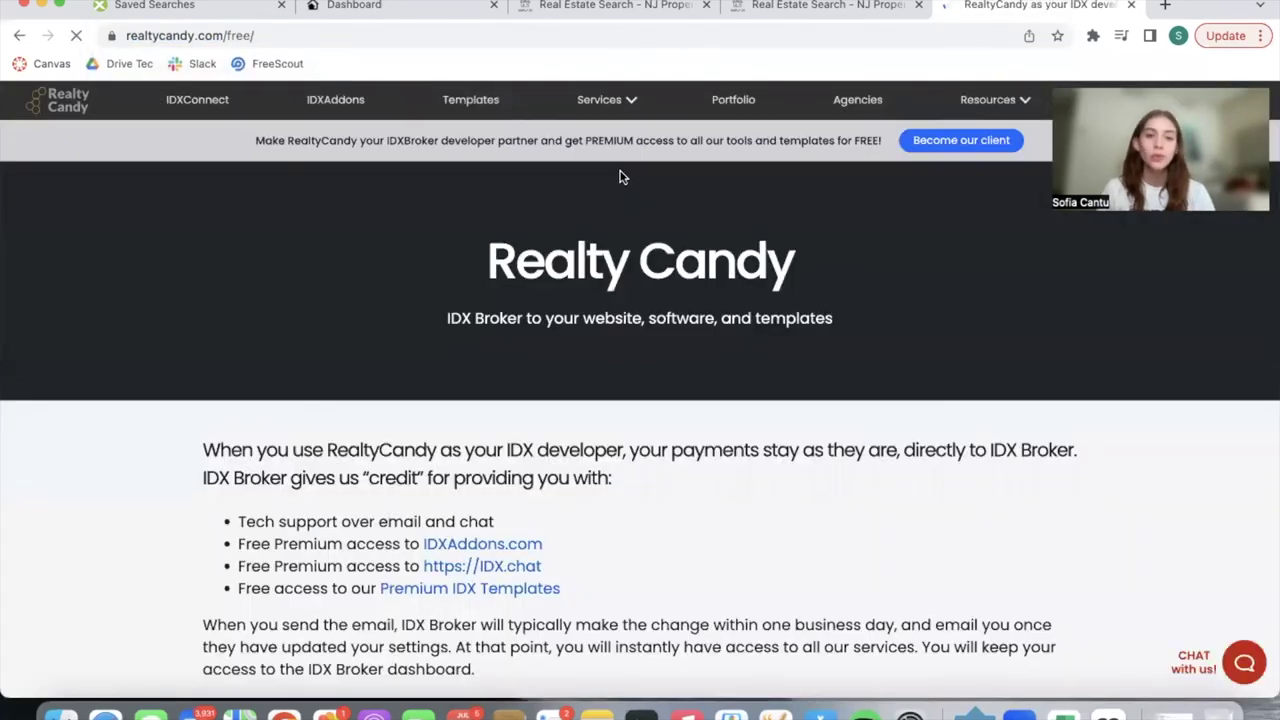
scroll(617, 185, down, 3)
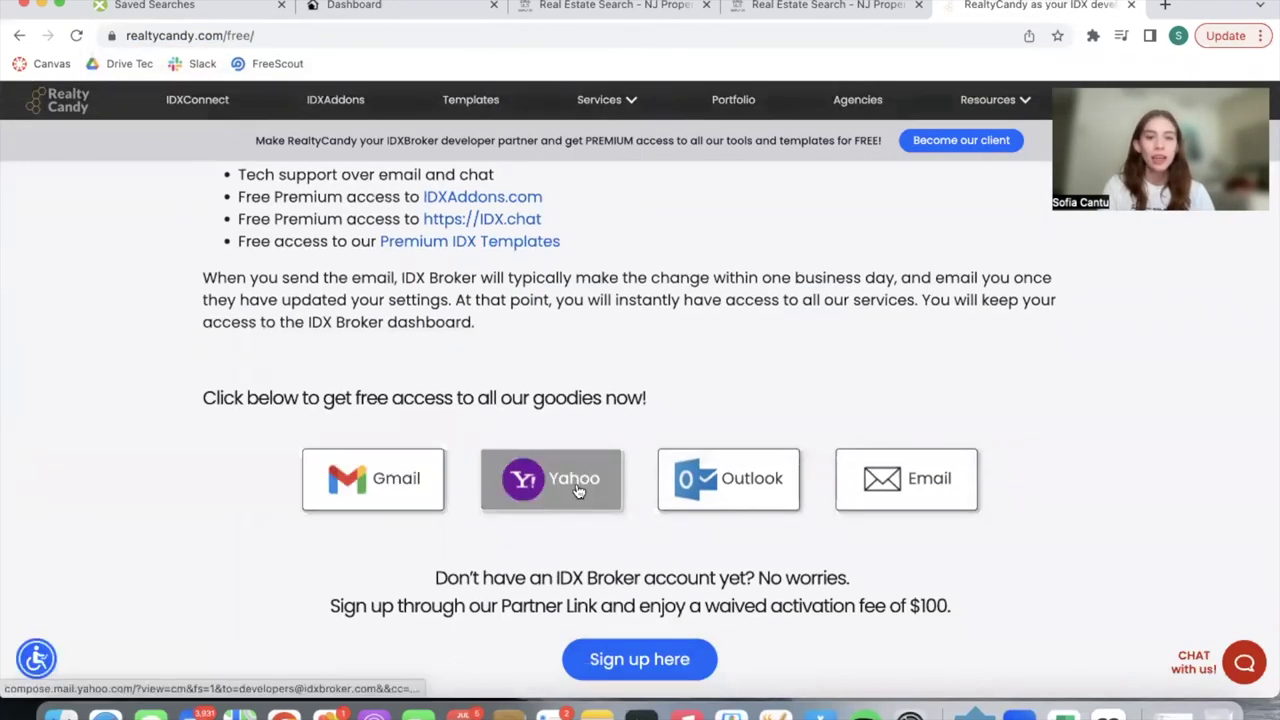